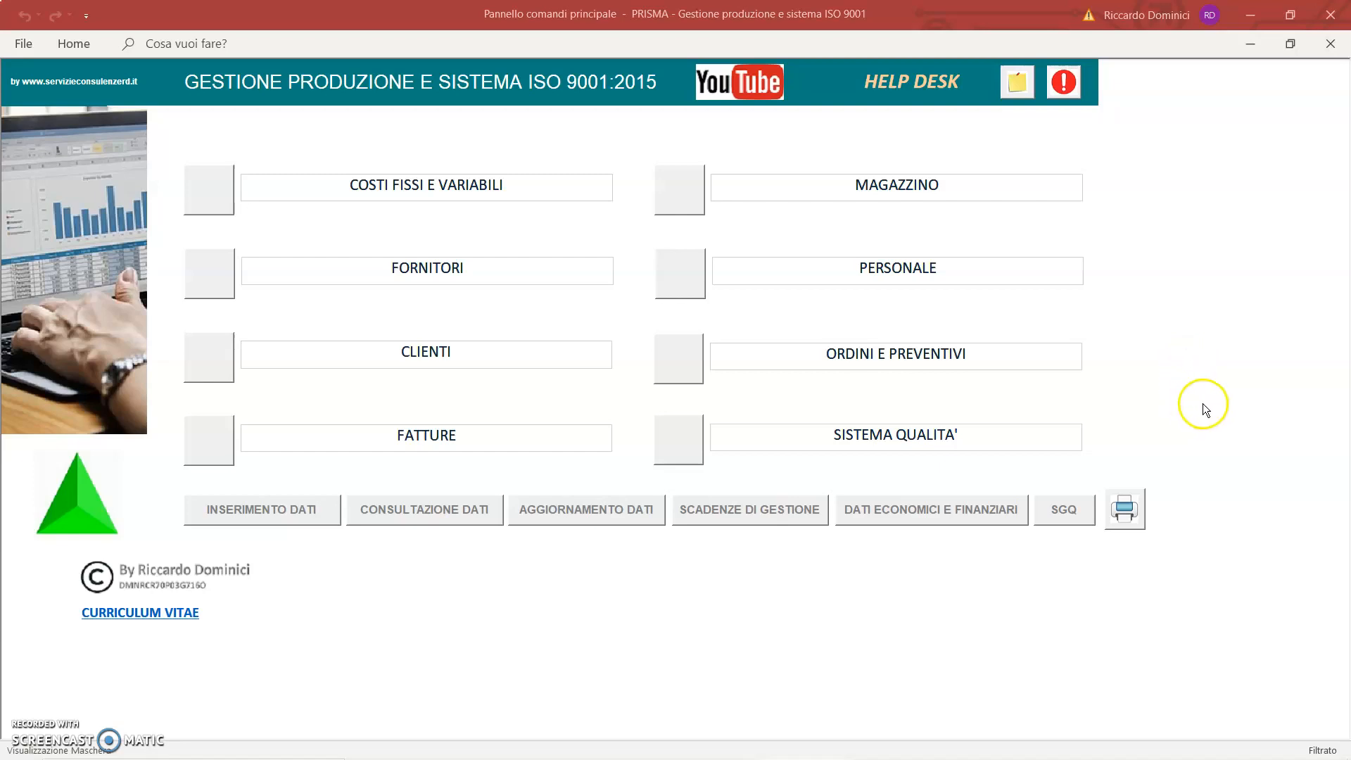
- Open the data entry form for fixed costs (COSTI FISSI) from the fixed and variable costs section
left_click(216, 187)
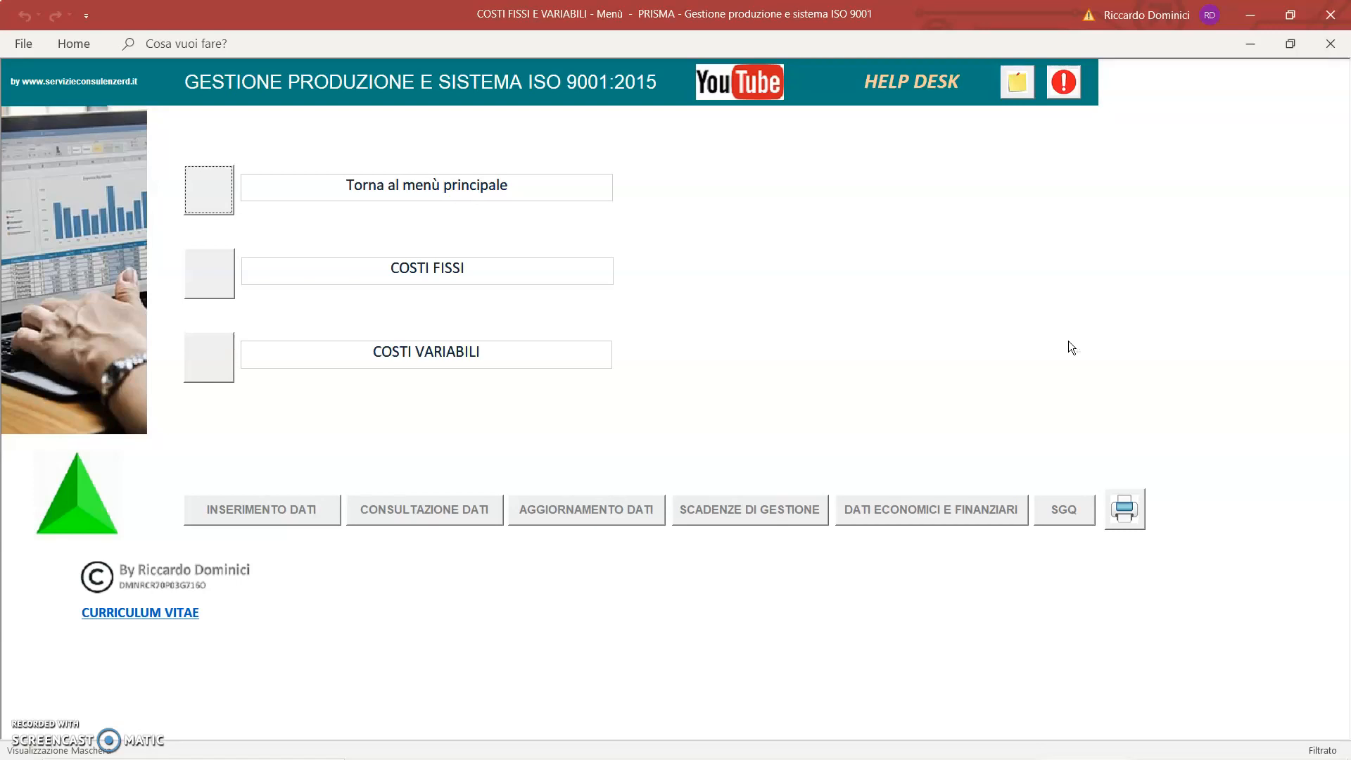
left_click(214, 292)
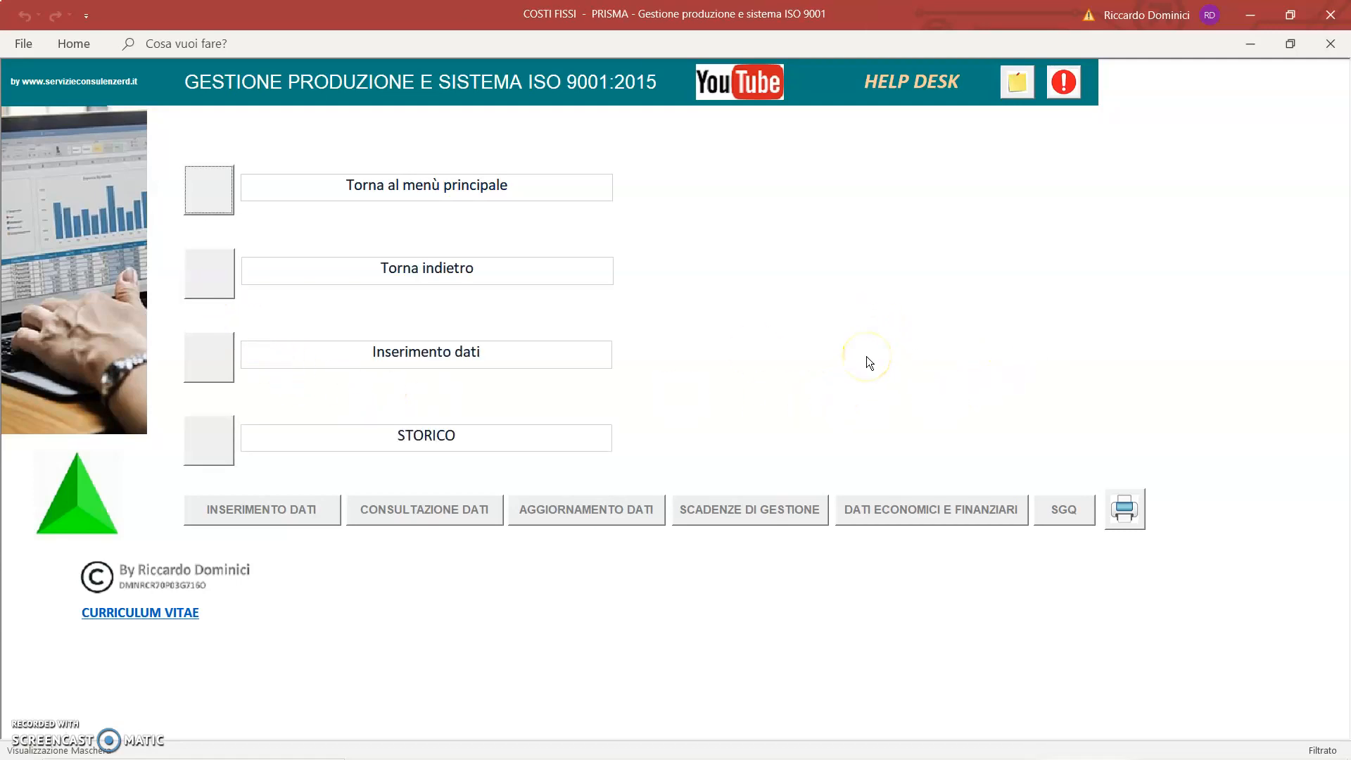
left_click(199, 357)
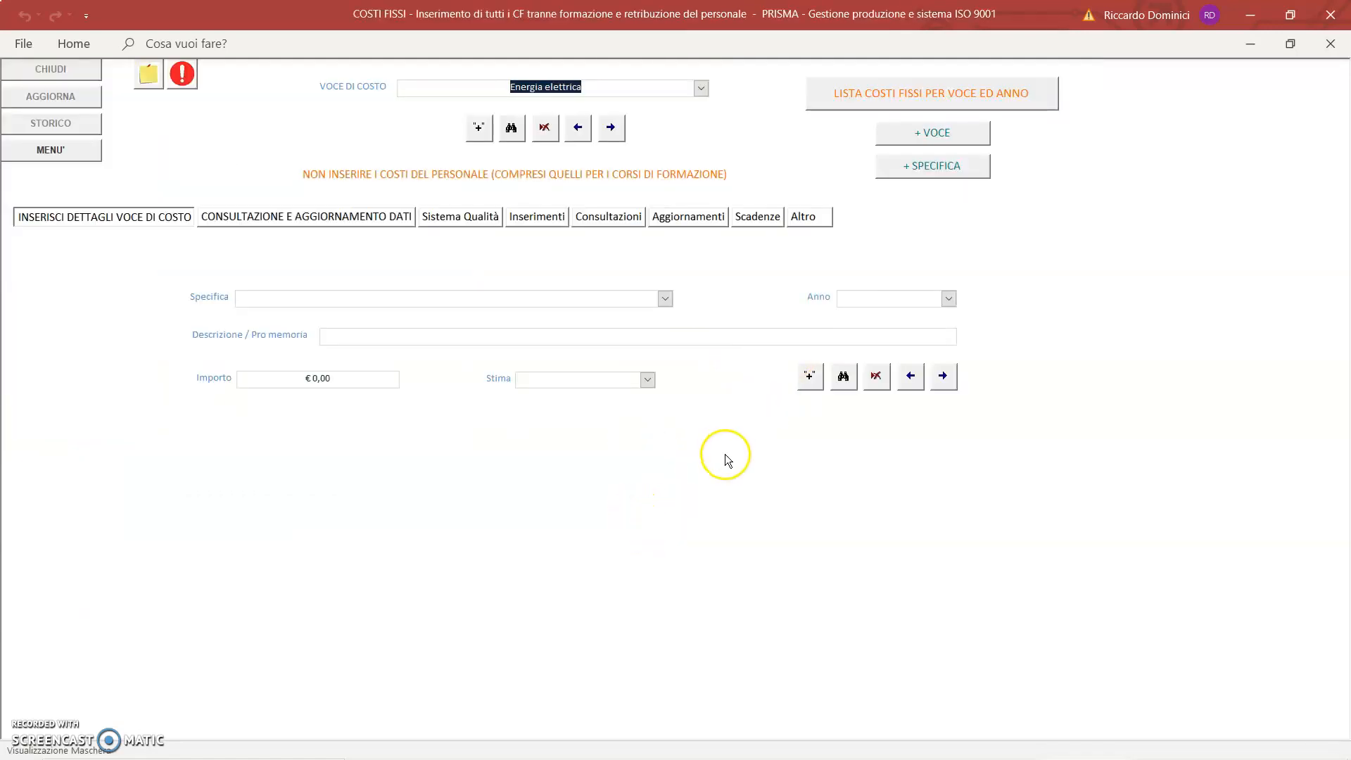
left_click(638, 87)
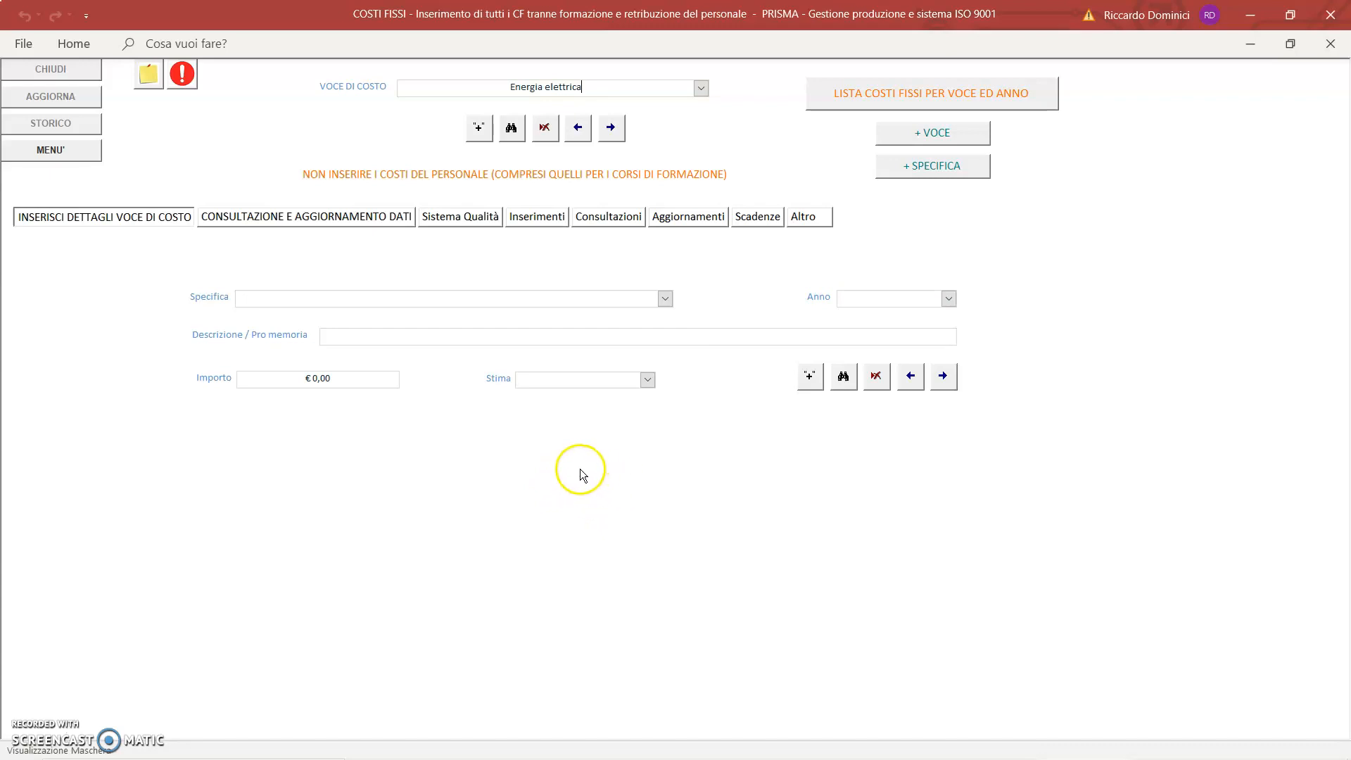
left_click(512, 128)
left_click(881, 389)
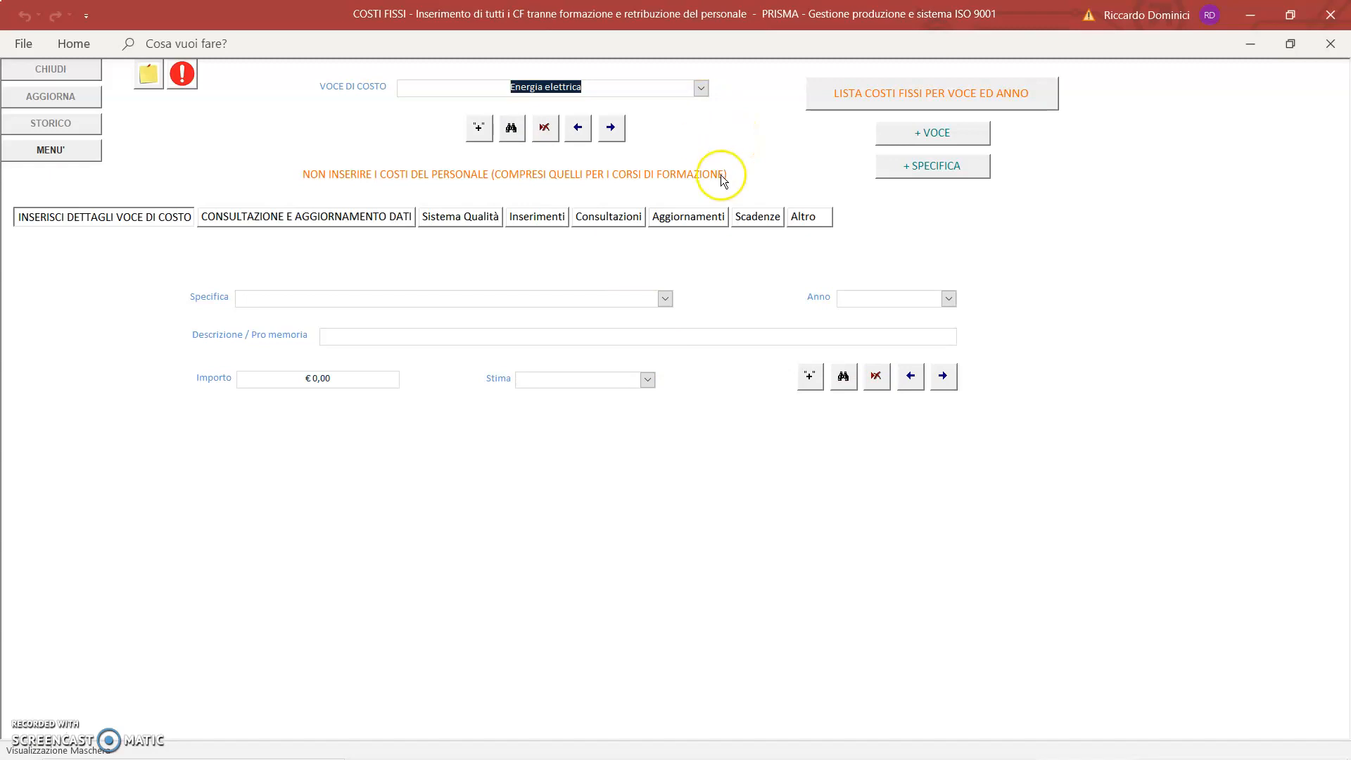
- Set the Energia elettrica cost detail's specification to Capannone and its year to 2021
left_click(665, 298)
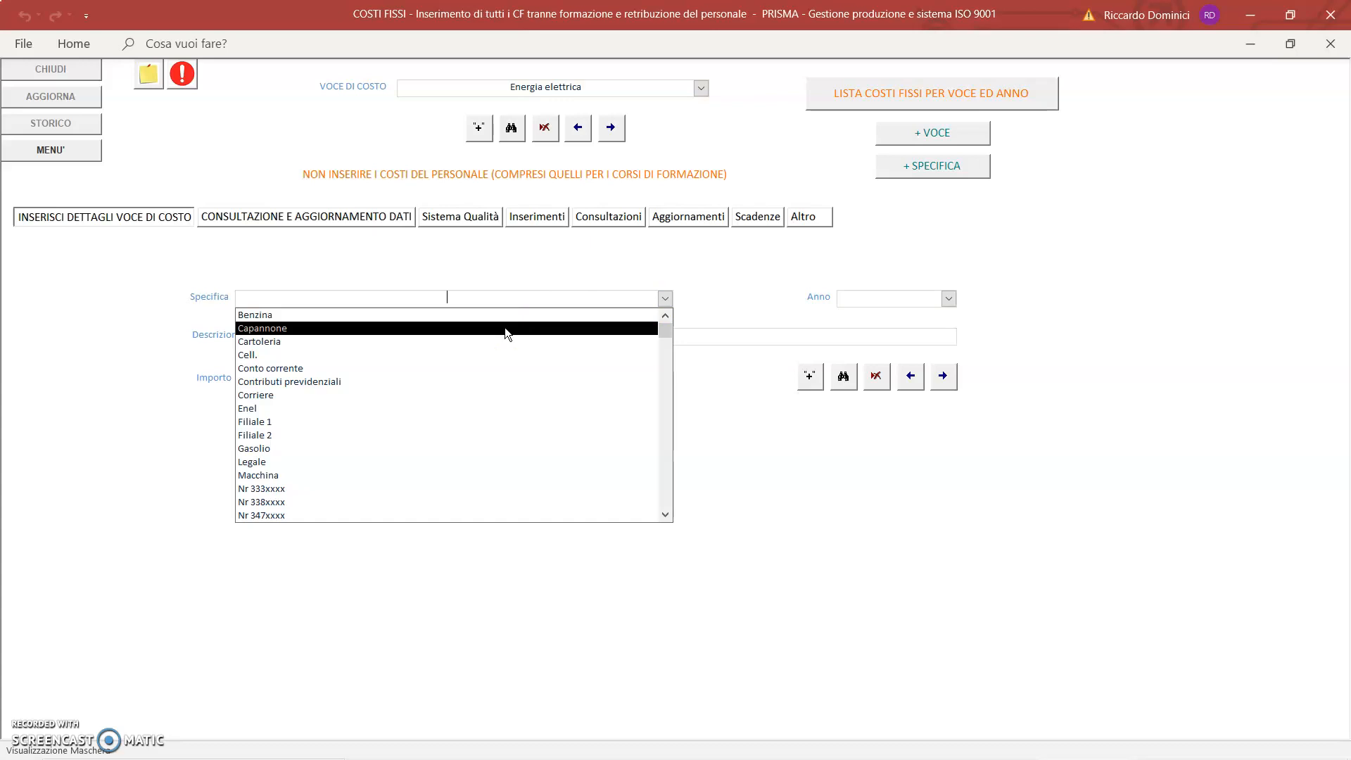
left_click(504, 327)
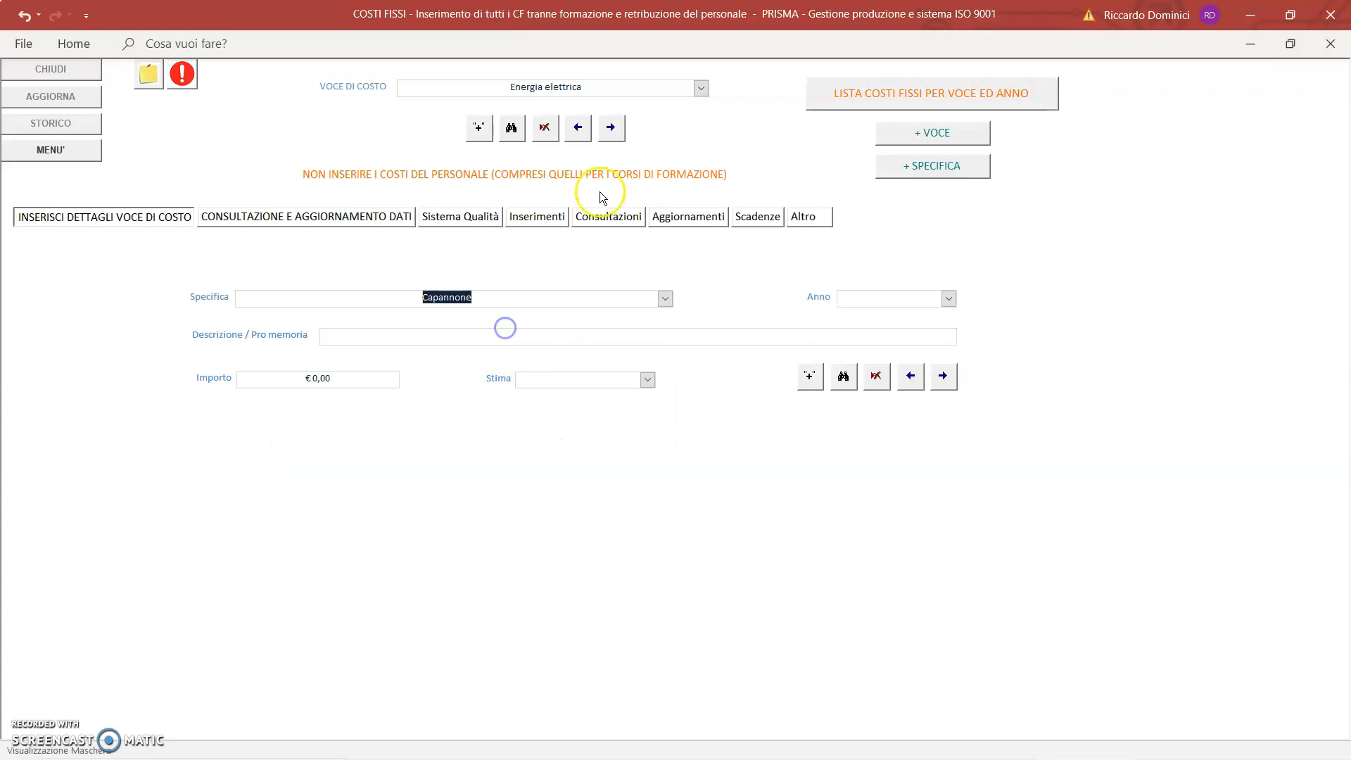
left_click(949, 298)
scroll(880, 450, "down", 1)
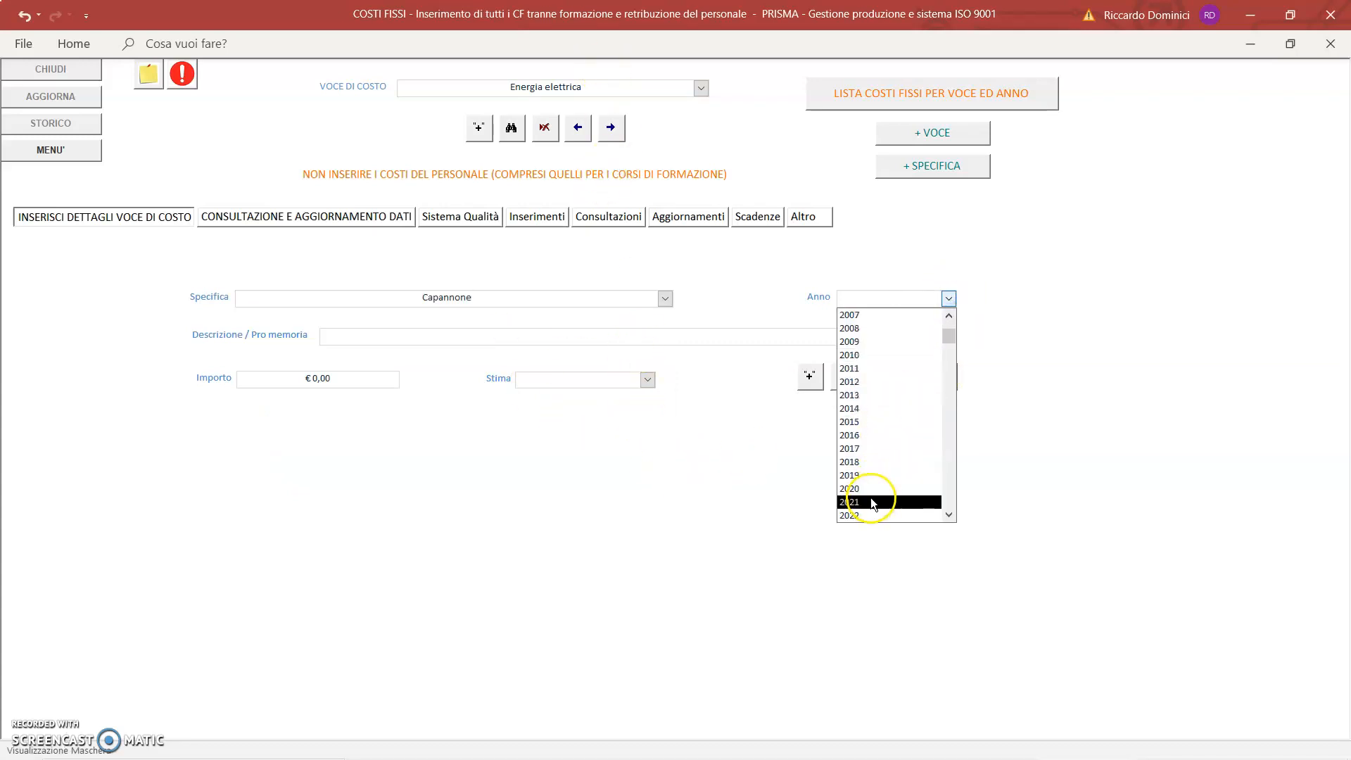
left_click(871, 499)
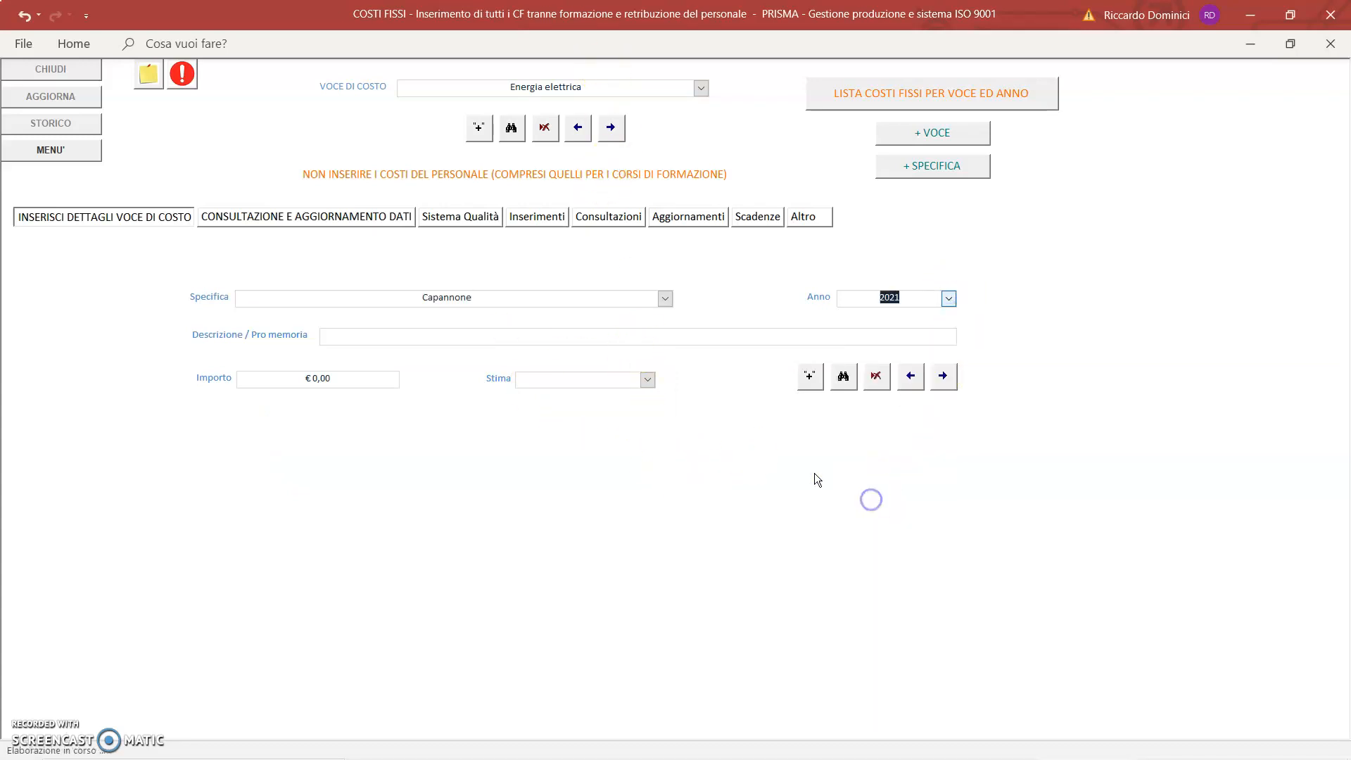
- Set the Capannone detail's amount to €5.000,00 and its estimate type to Previsione
left_click(666, 342)
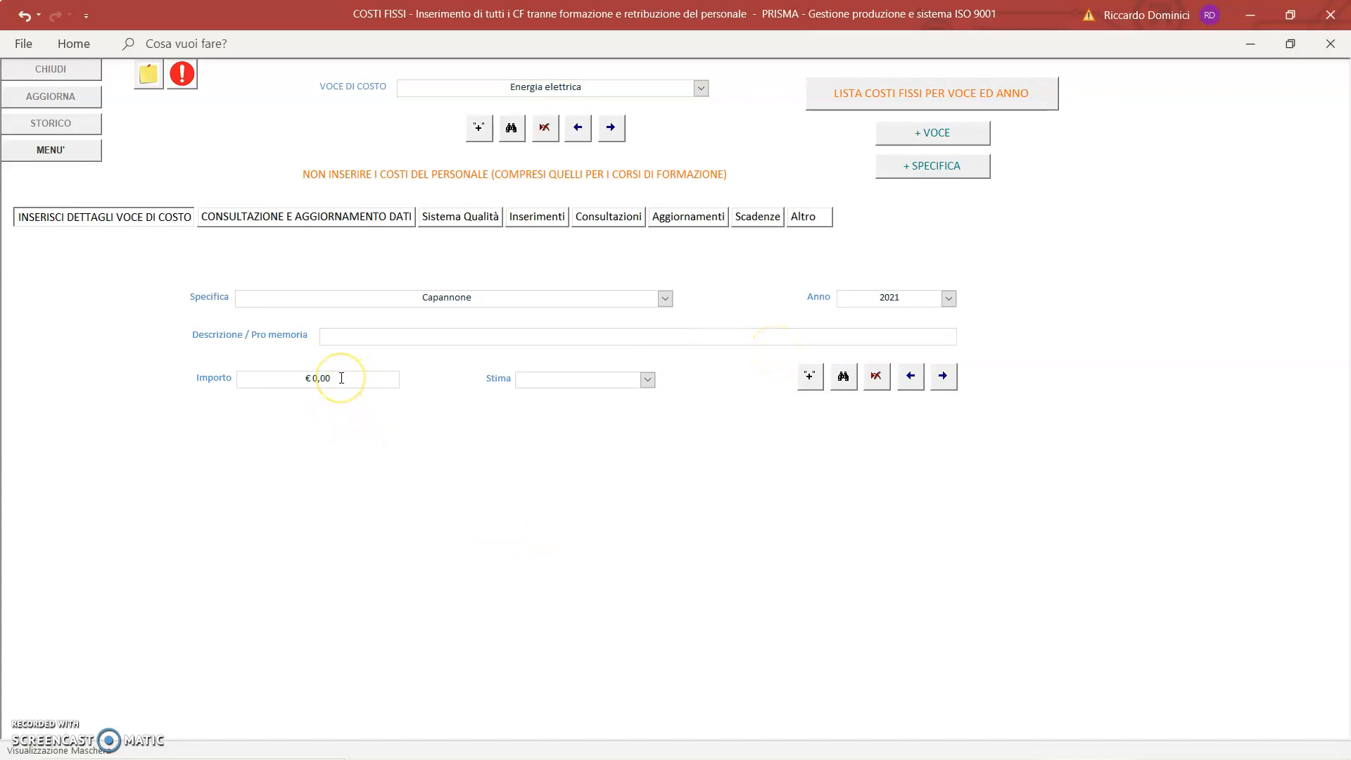
left_click(255, 379)
type("5000")
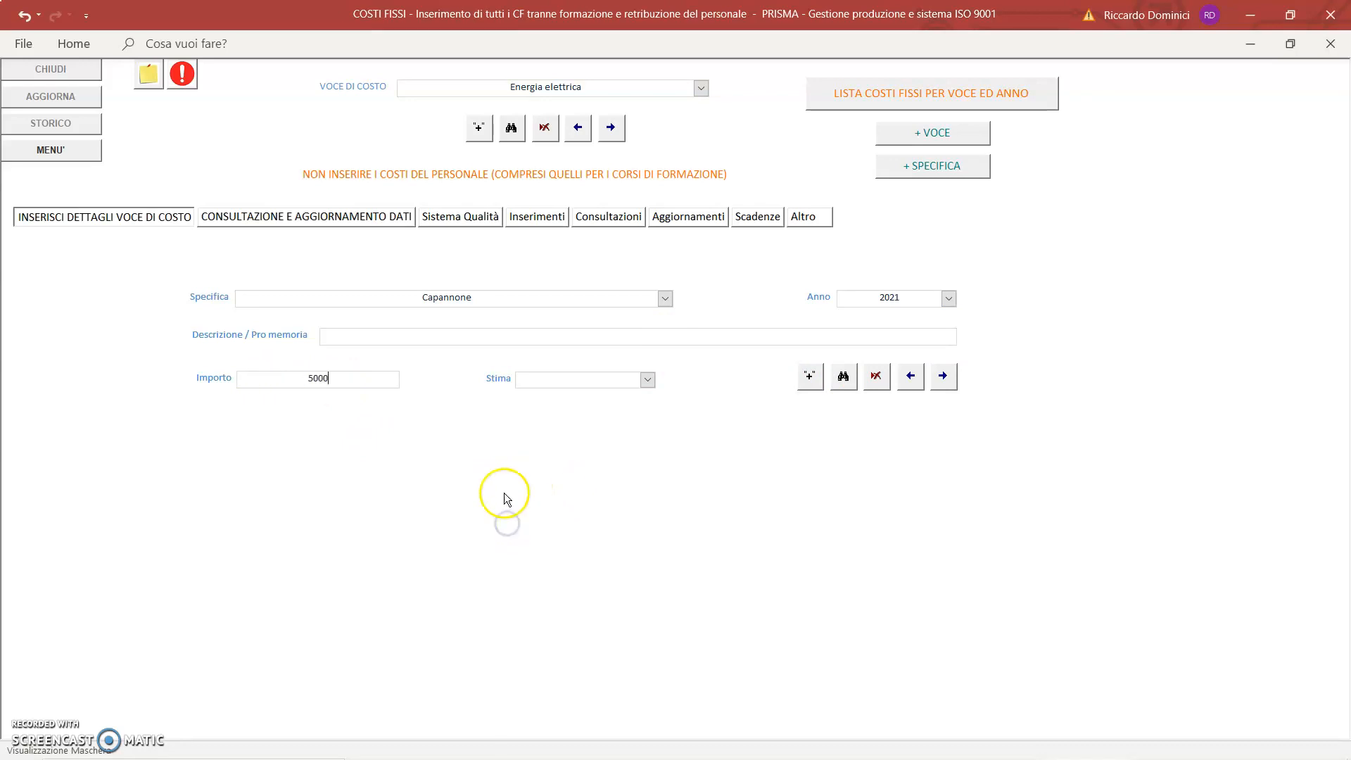
left_click(470, 336)
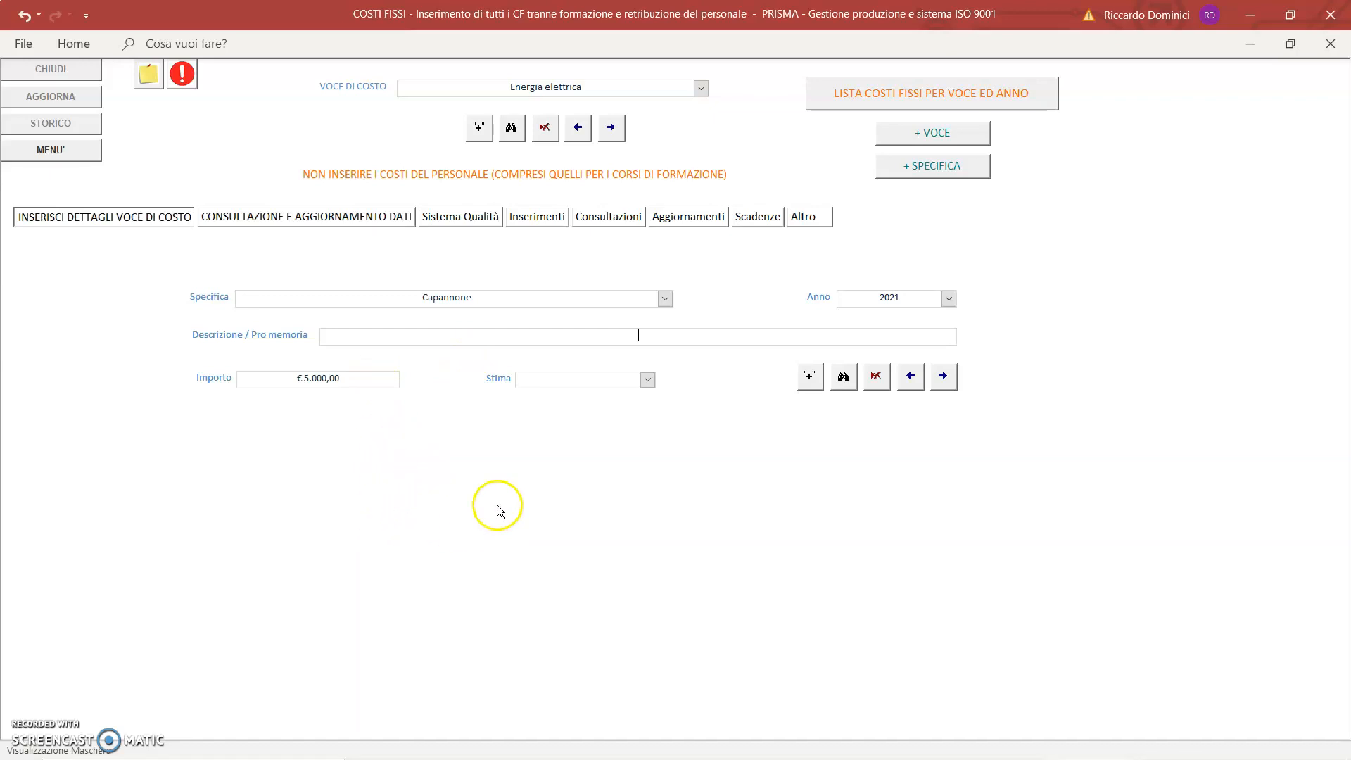
left_click(647, 380)
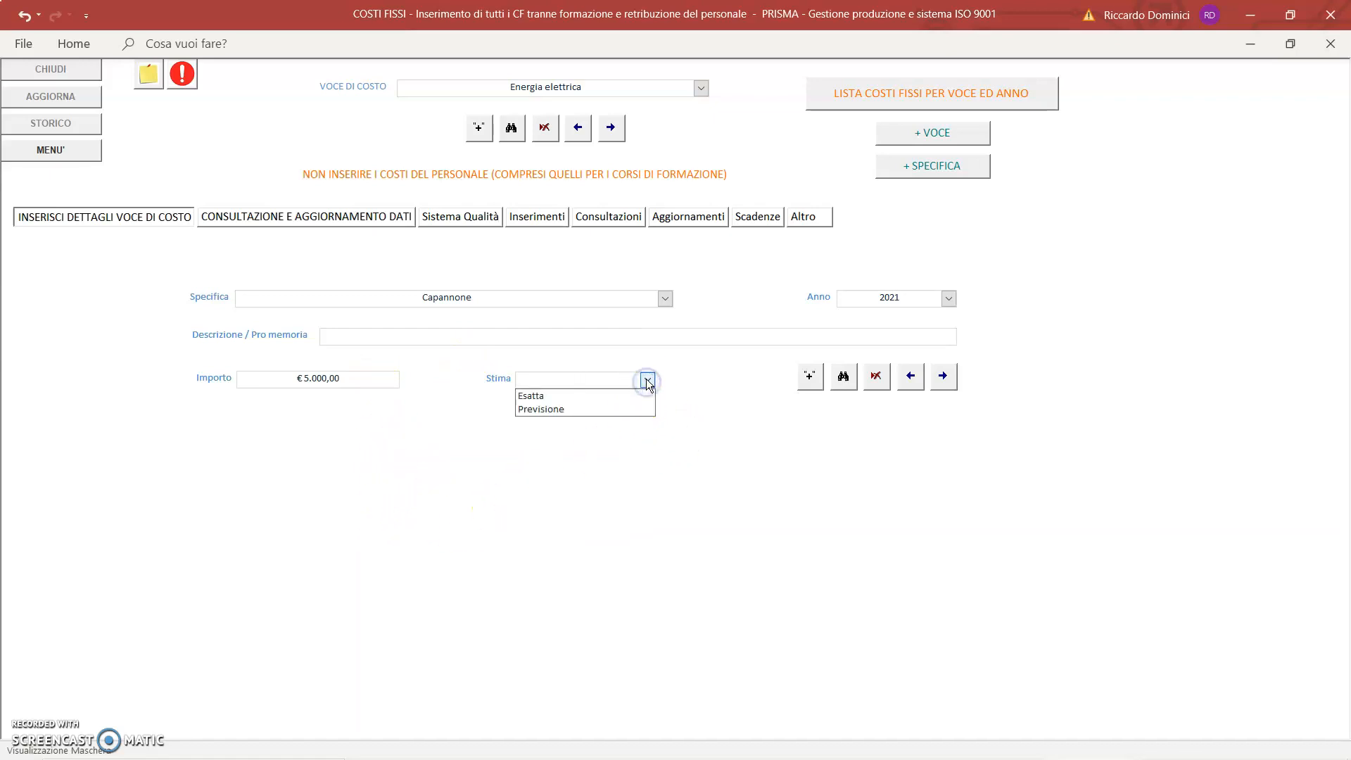
left_click(619, 408)
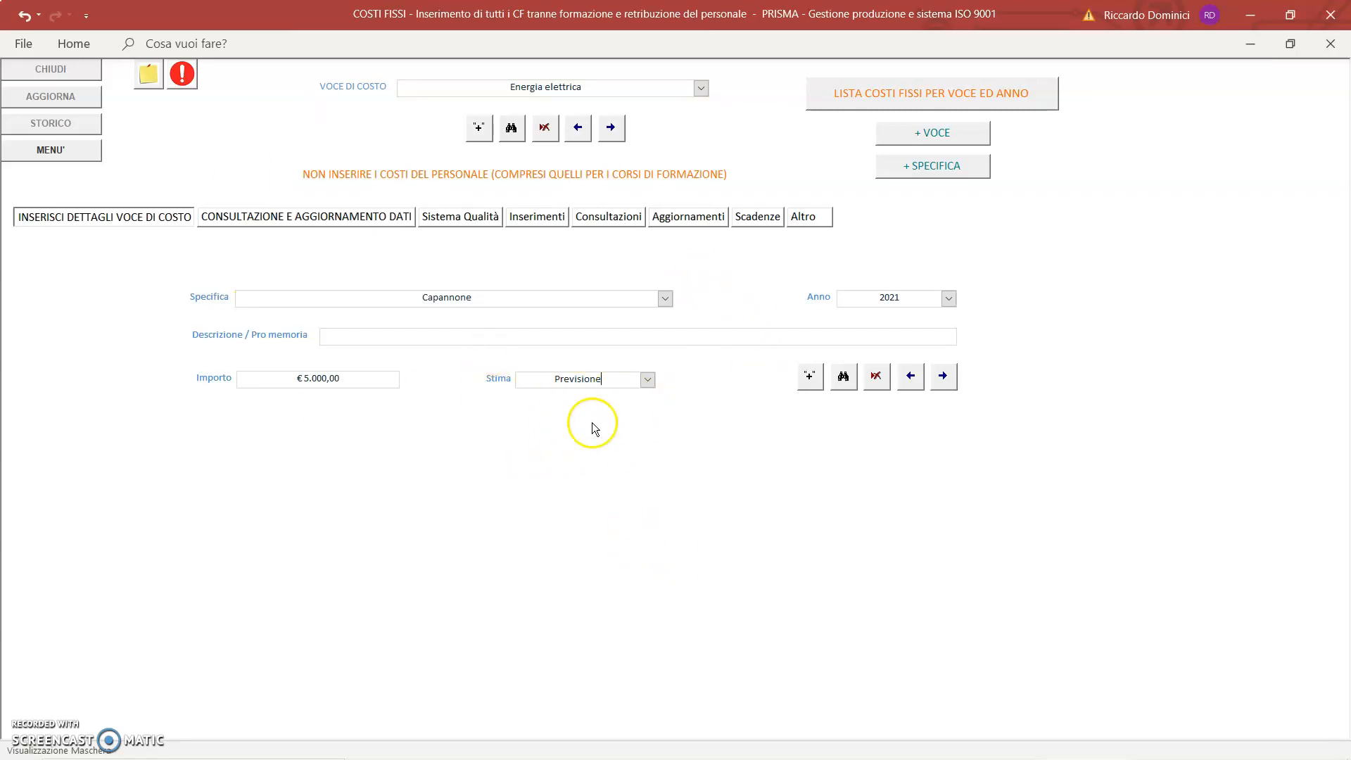
- Add a new detail record under Energia elettrica with the specification Filiale 1
left_click(583, 87)
left_click(810, 380)
left_click(664, 298)
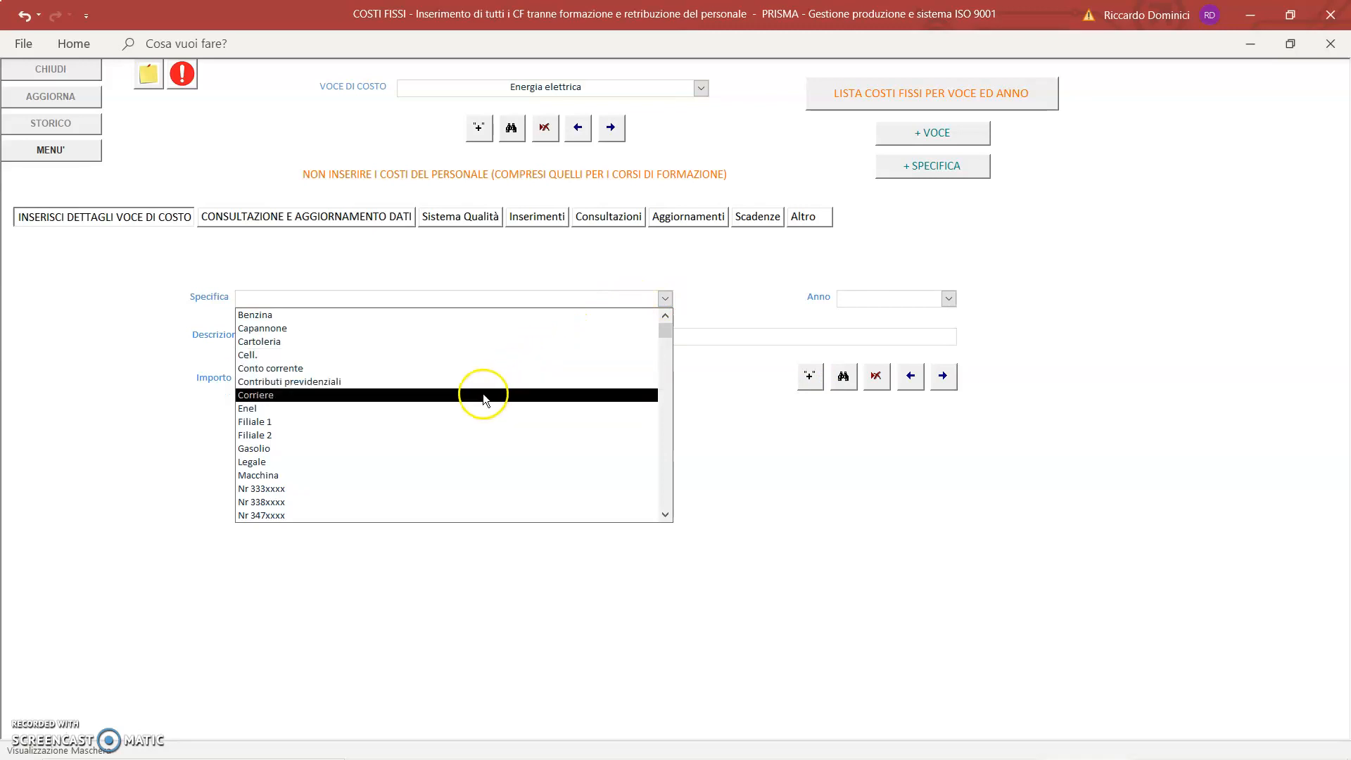
left_click(460, 422)
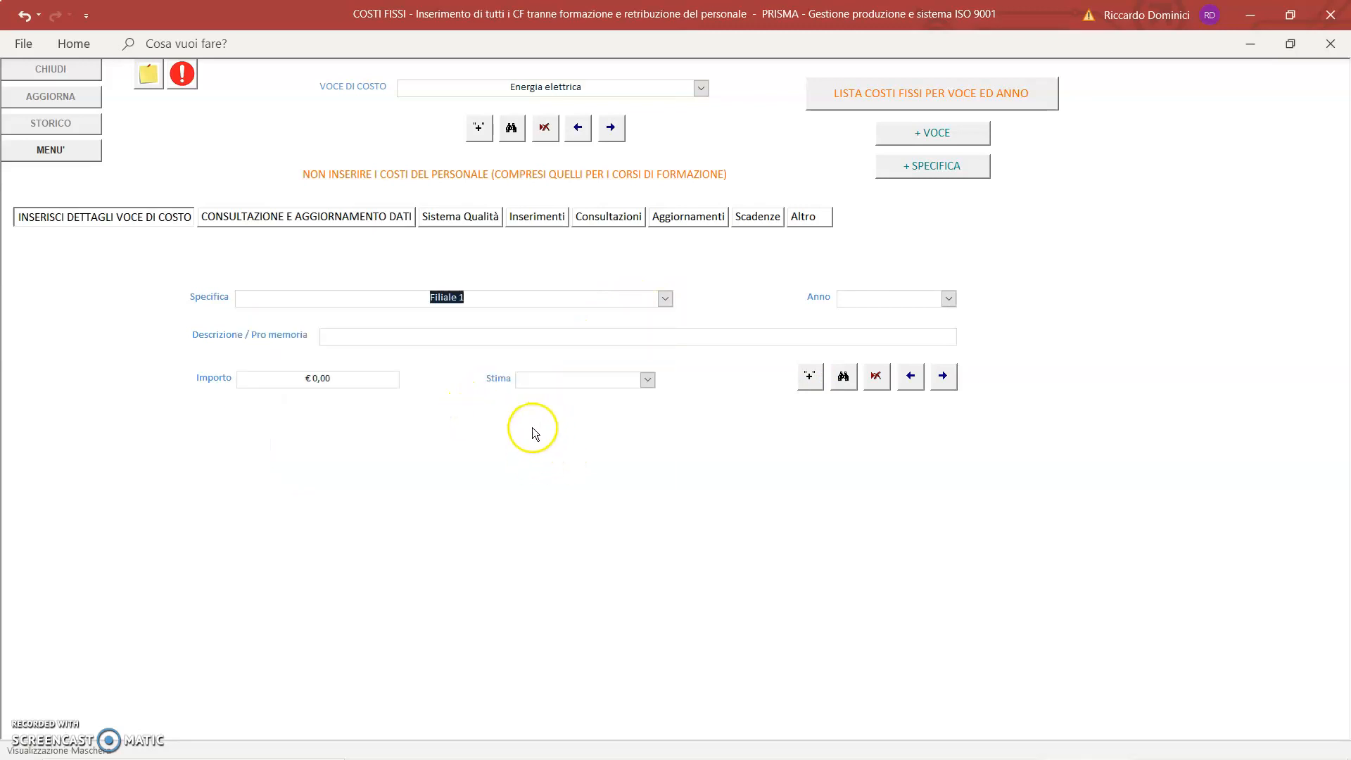
- Set the Filiale 1 detail's amount to €500,00 and its estimate type to Previsione
left_click(261, 375)
type("5000")
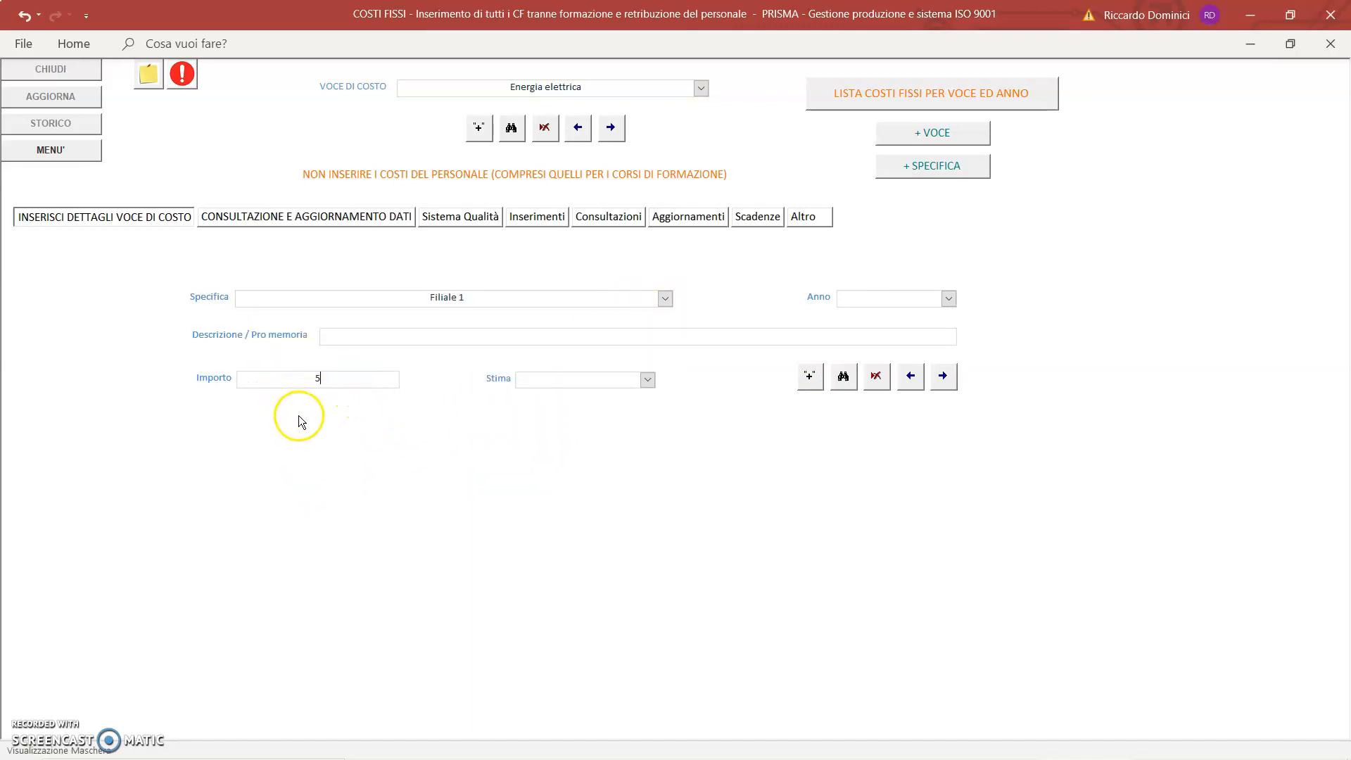
left_click(653, 380)
key("BackSpace")
left_click(463, 335)
left_click(647, 380)
left_click(619, 413)
- Fill in the missing year of the Filiale 1 detail with 2021
left_click(810, 378)
left_click(727, 447)
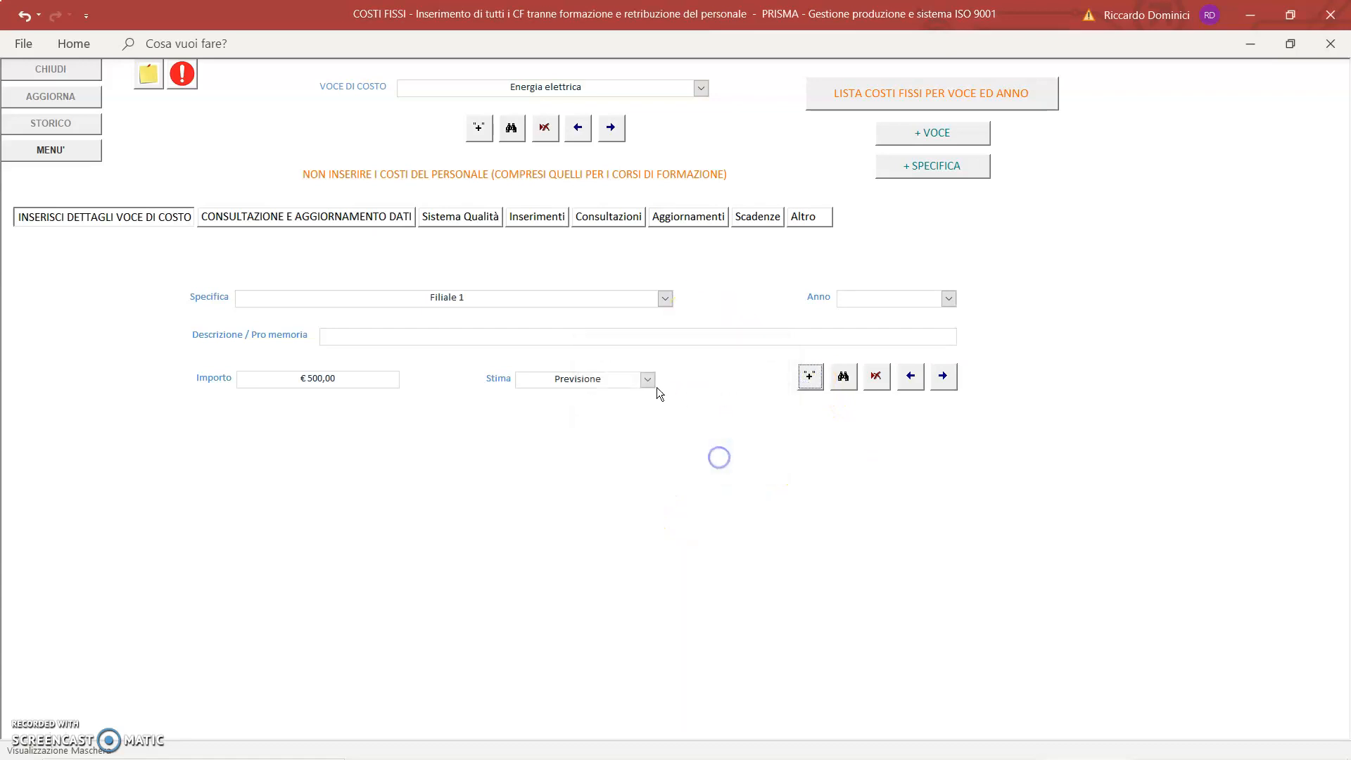
left_click(947, 303)
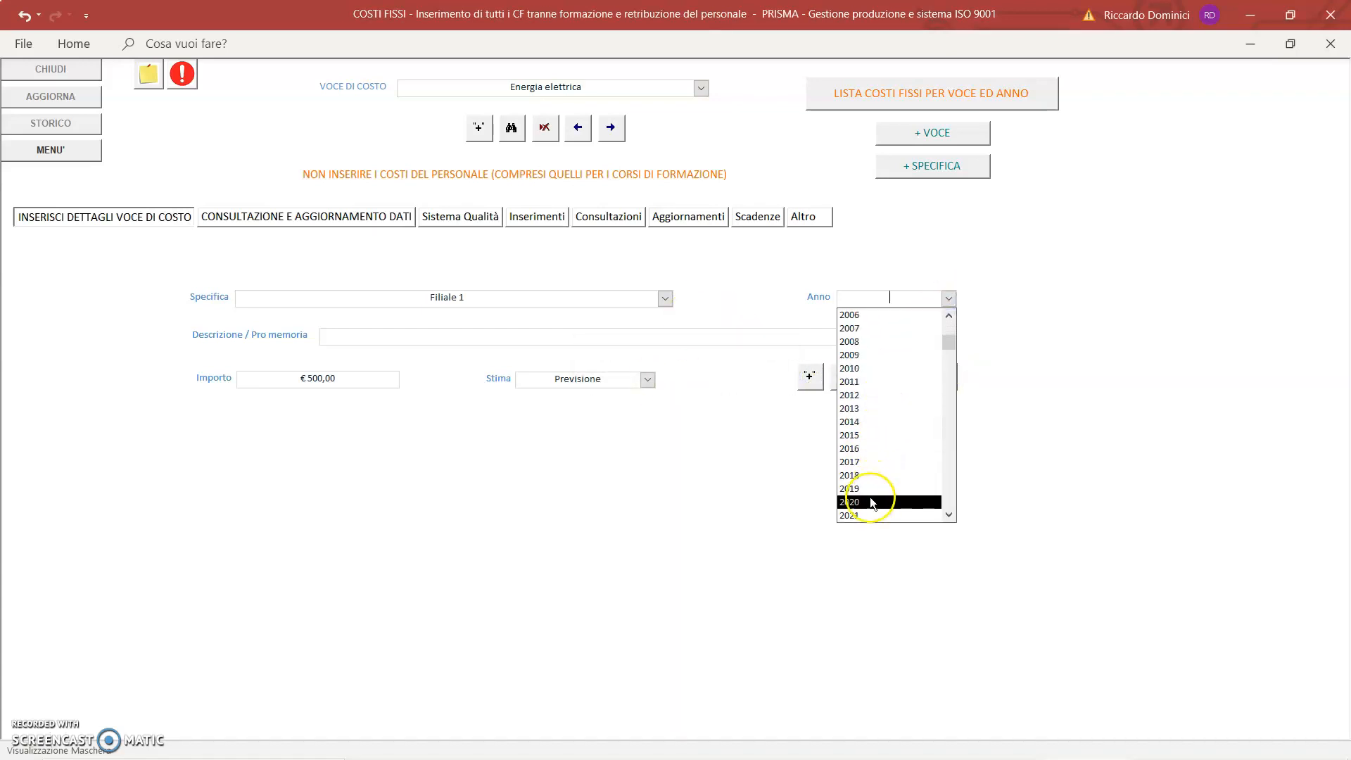
left_click(860, 517)
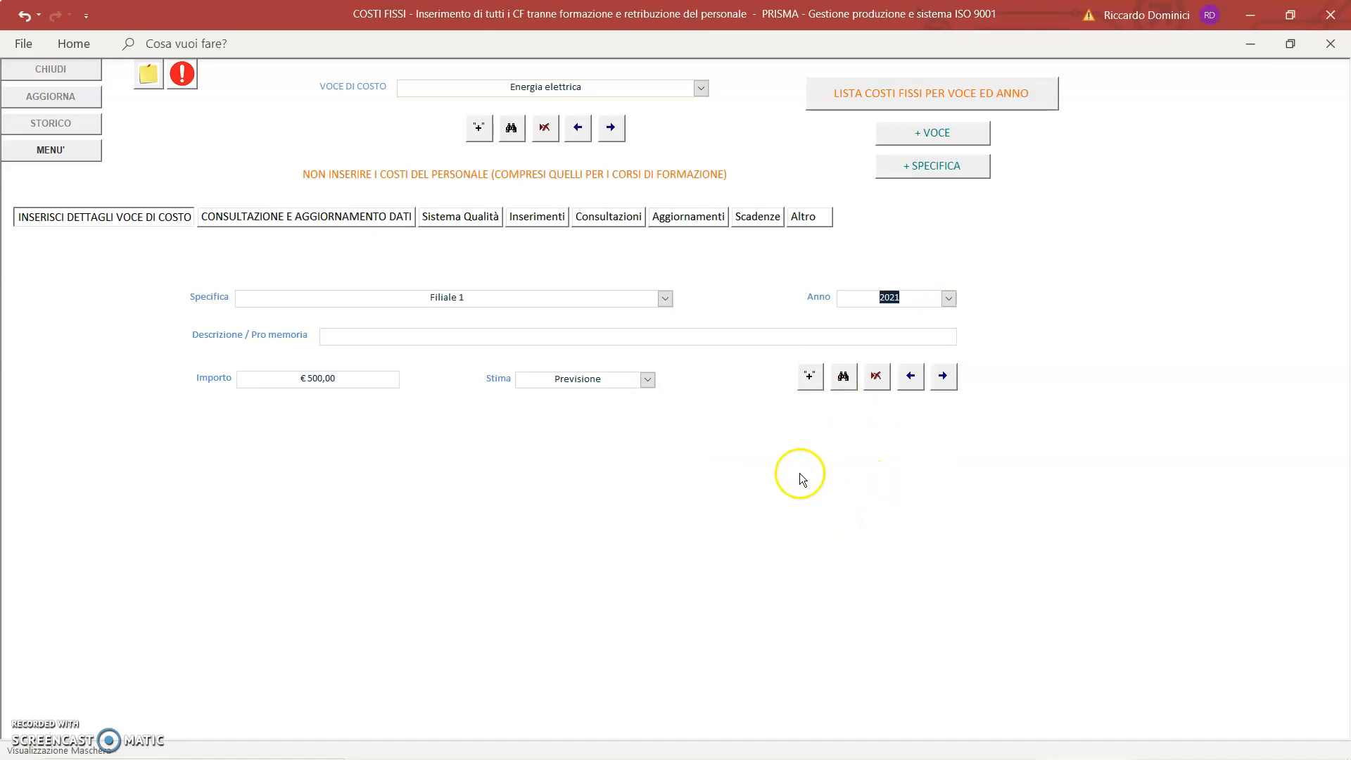
- Add another Energia elettrica detail record with the specification Filiale 2 and the year 2021
left_click(809, 377)
left_click(664, 298)
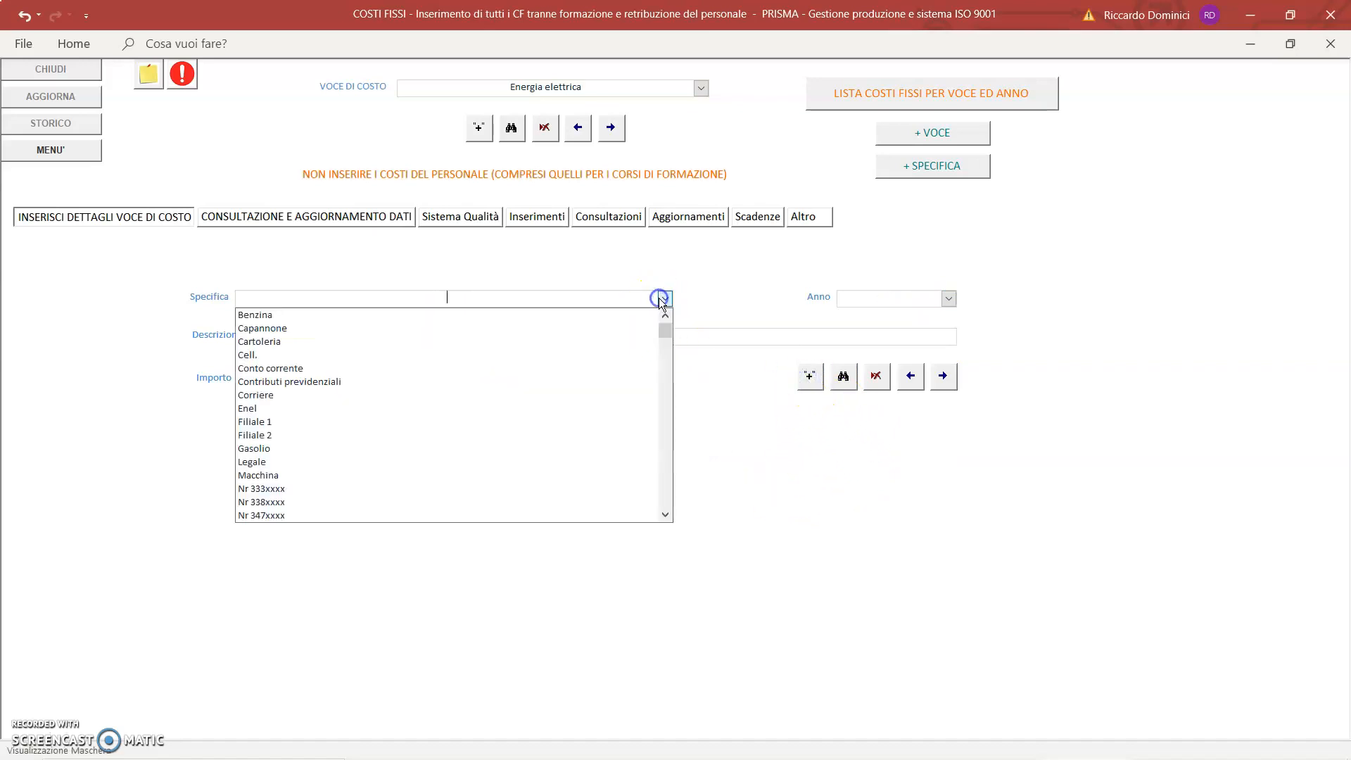
left_click(358, 435)
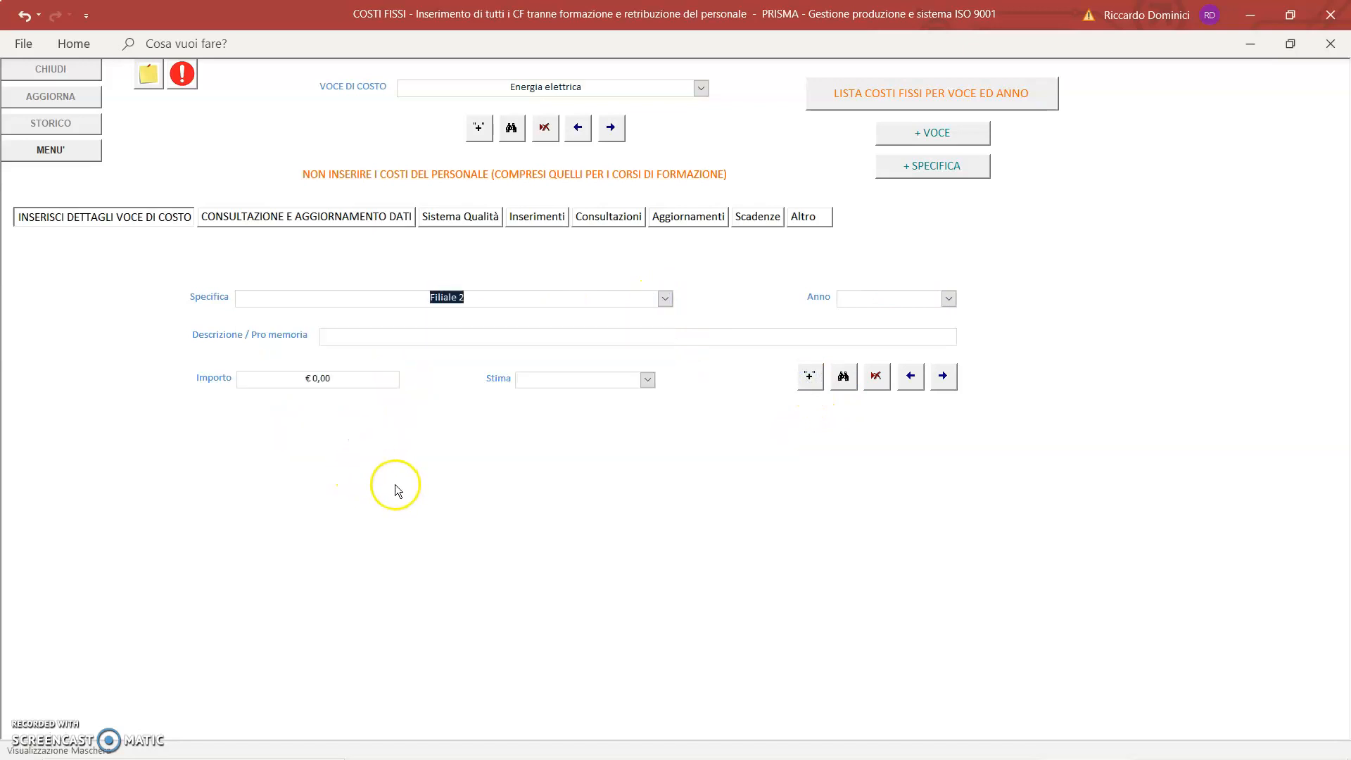
left_click(618, 88)
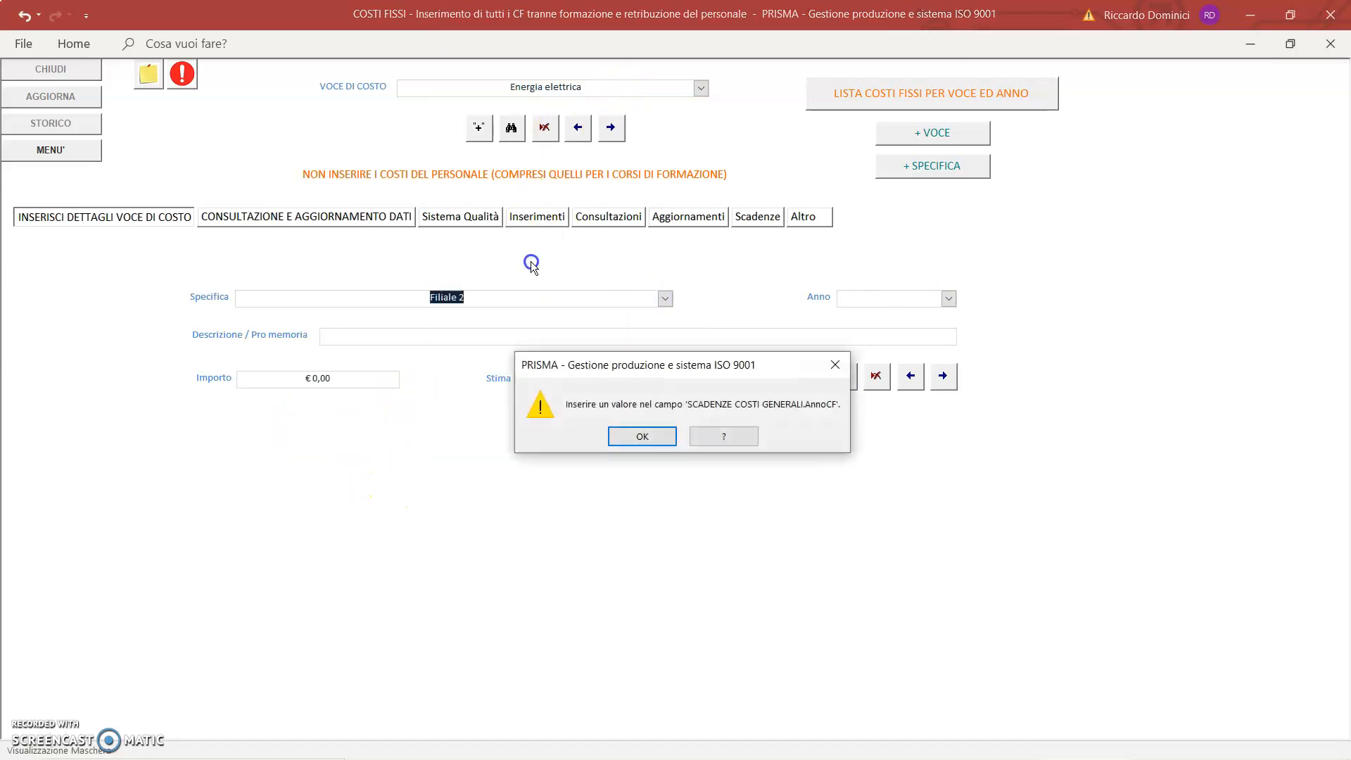
left_click(654, 439)
left_click(948, 298)
left_click(872, 500)
- Set the Filiale 2 detail's amount to €700,00 and its estimate type to Previsione
left_click(272, 374)
type("700")
left_click(561, 381)
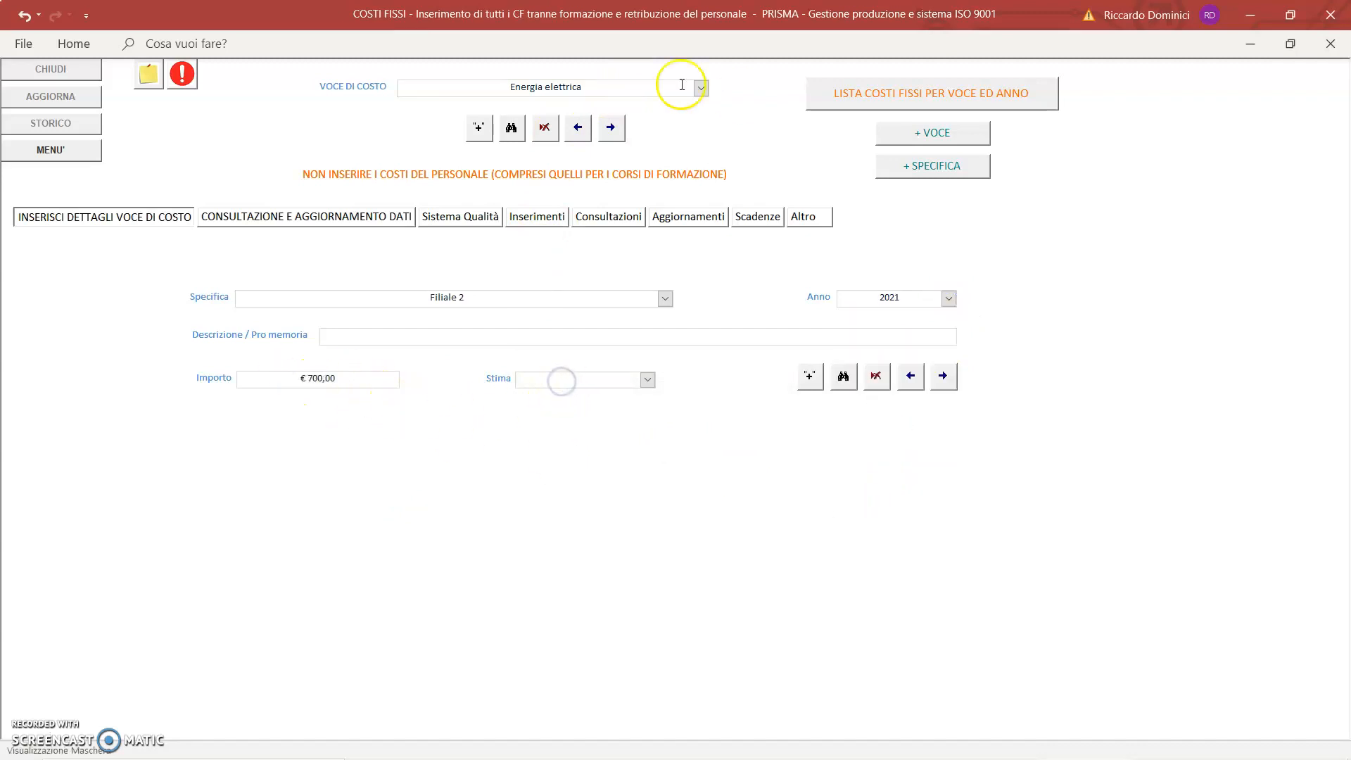
left_click(88, 100)
left_click(834, 365)
left_click(647, 380)
left_click(612, 413)
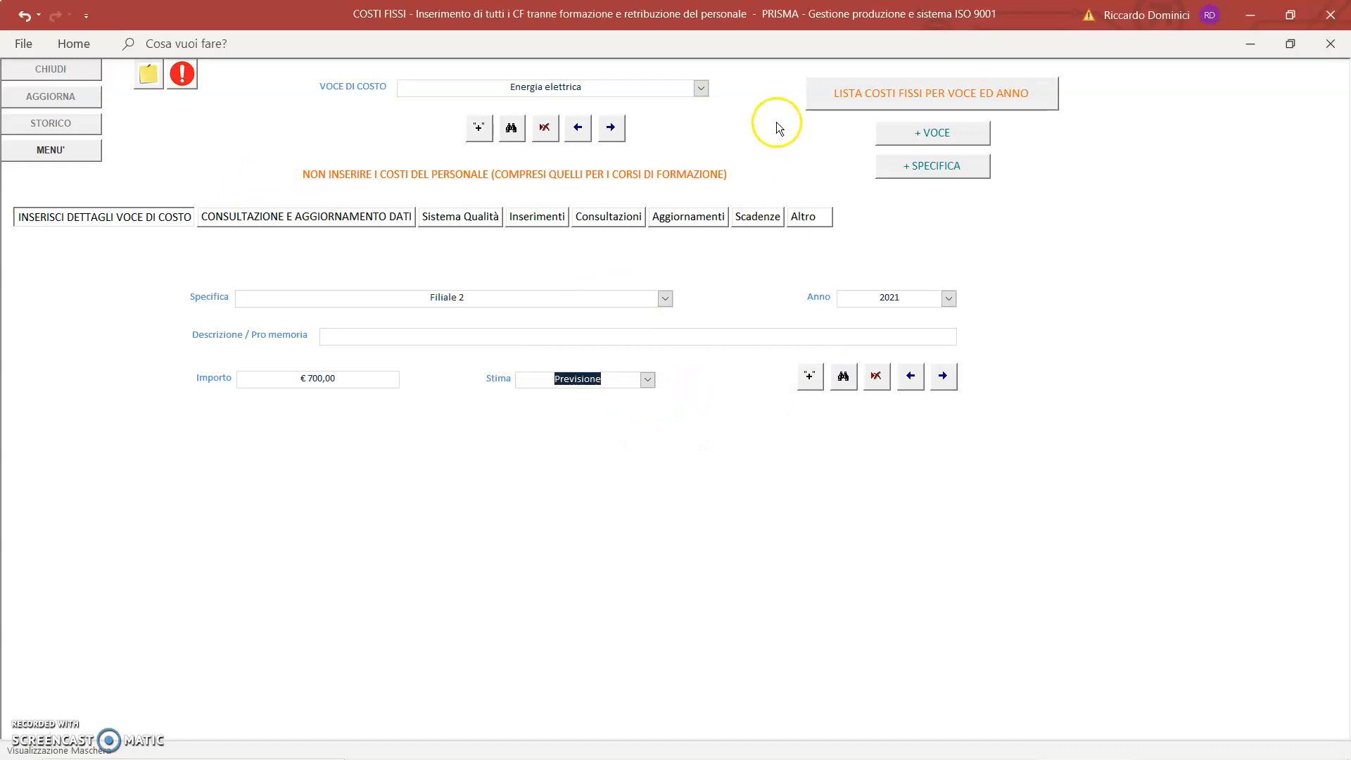
left_click(701, 87)
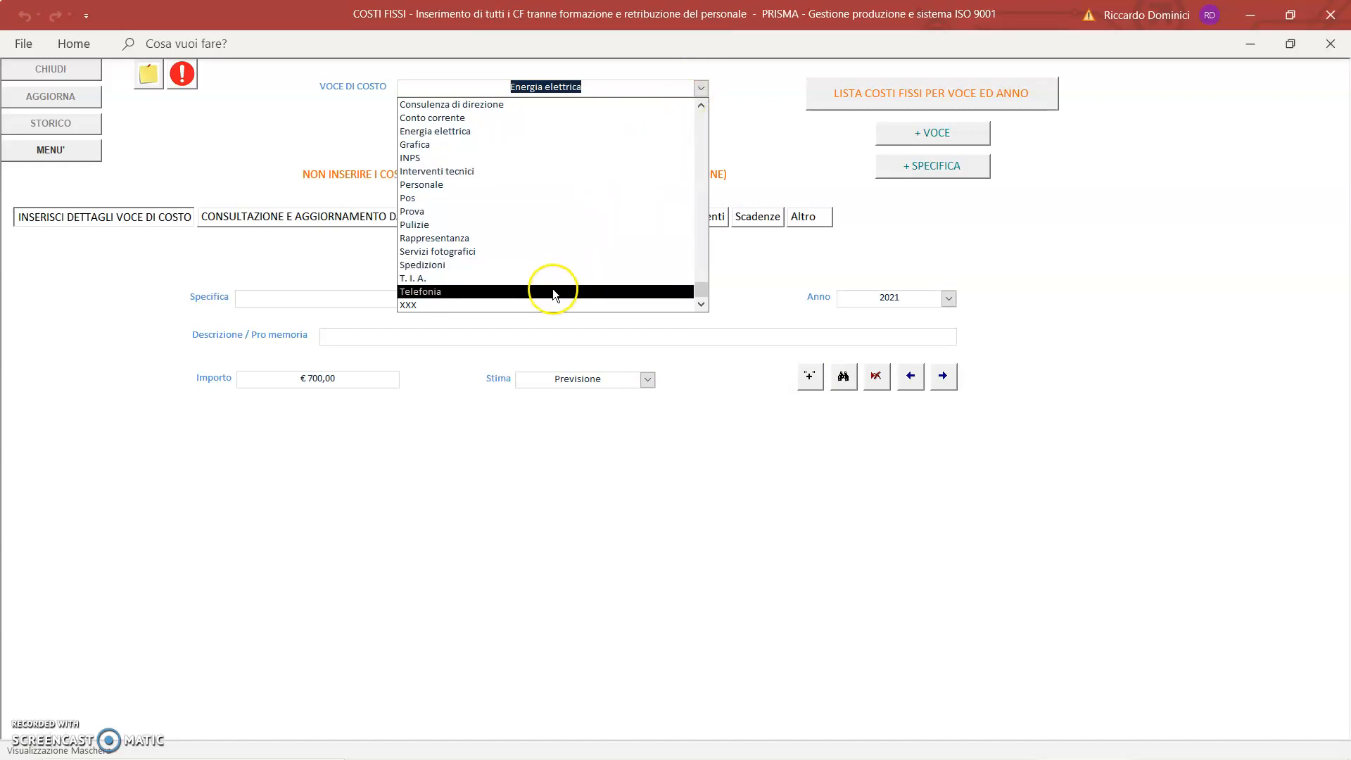
left_click(551, 291)
left_click(759, 153)
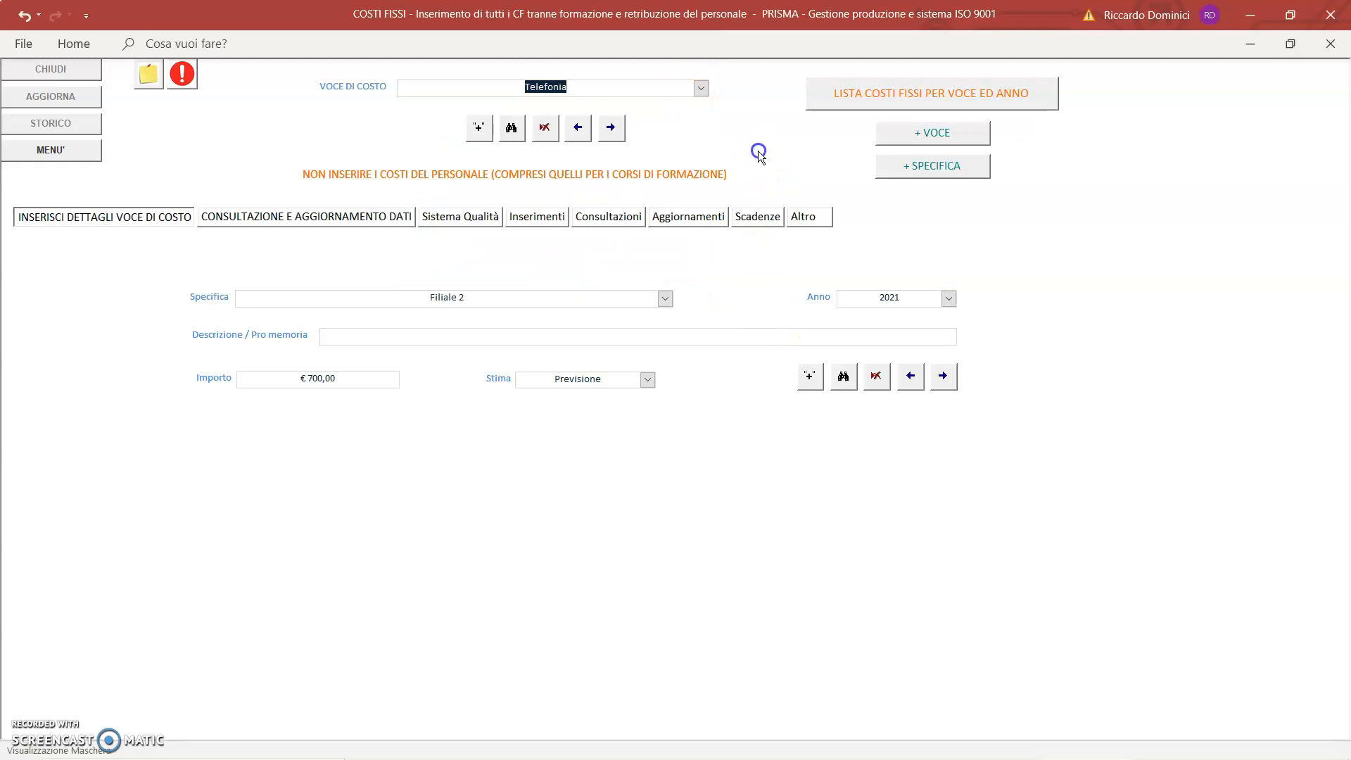
left_click(701, 88)
left_click(531, 132)
- Create a new main cost record and set its cost item to Telefonia
left_click(441, 152)
left_click(477, 138)
left_click(701, 88)
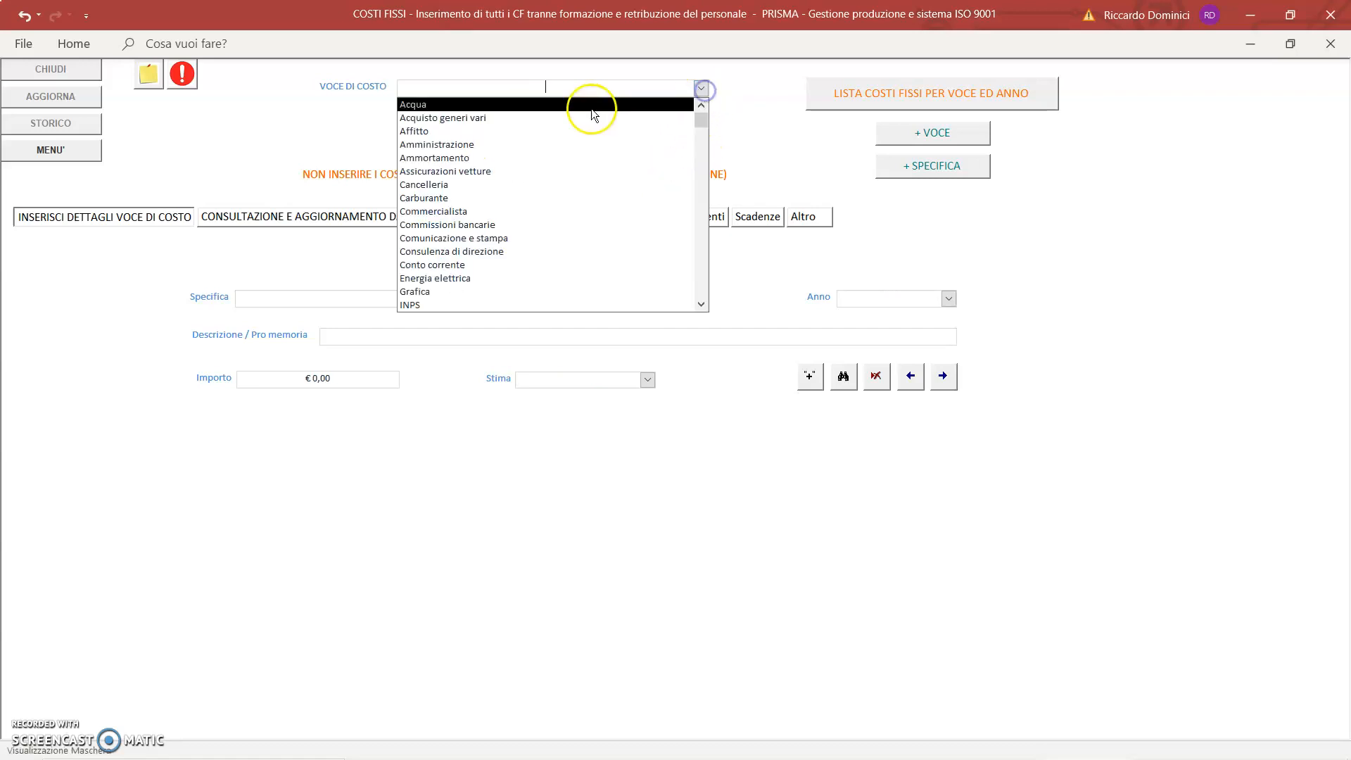
scroll(534, 188, "down", 4)
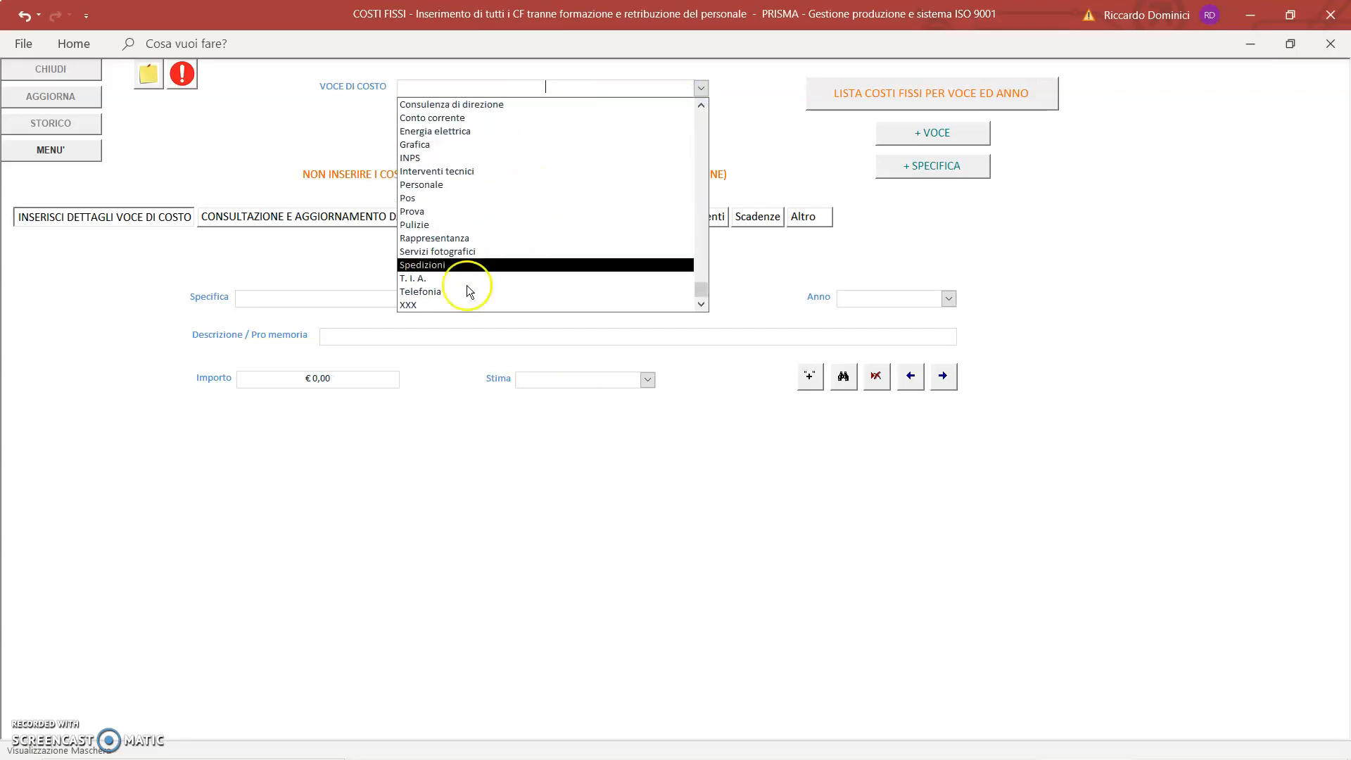
left_click(466, 291)
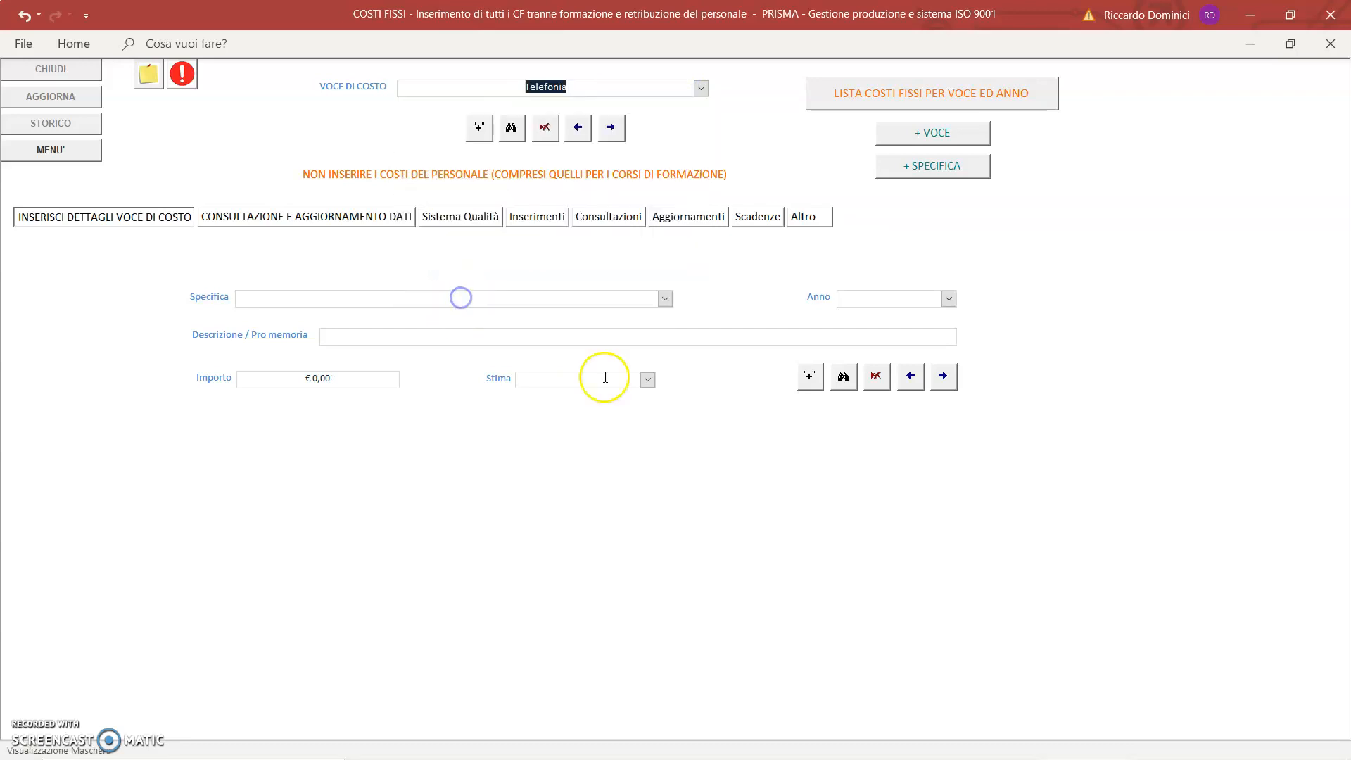
- Set the Telefonia cost detail's specification to Nr 333xxxx and its year to 2021
left_click(665, 302)
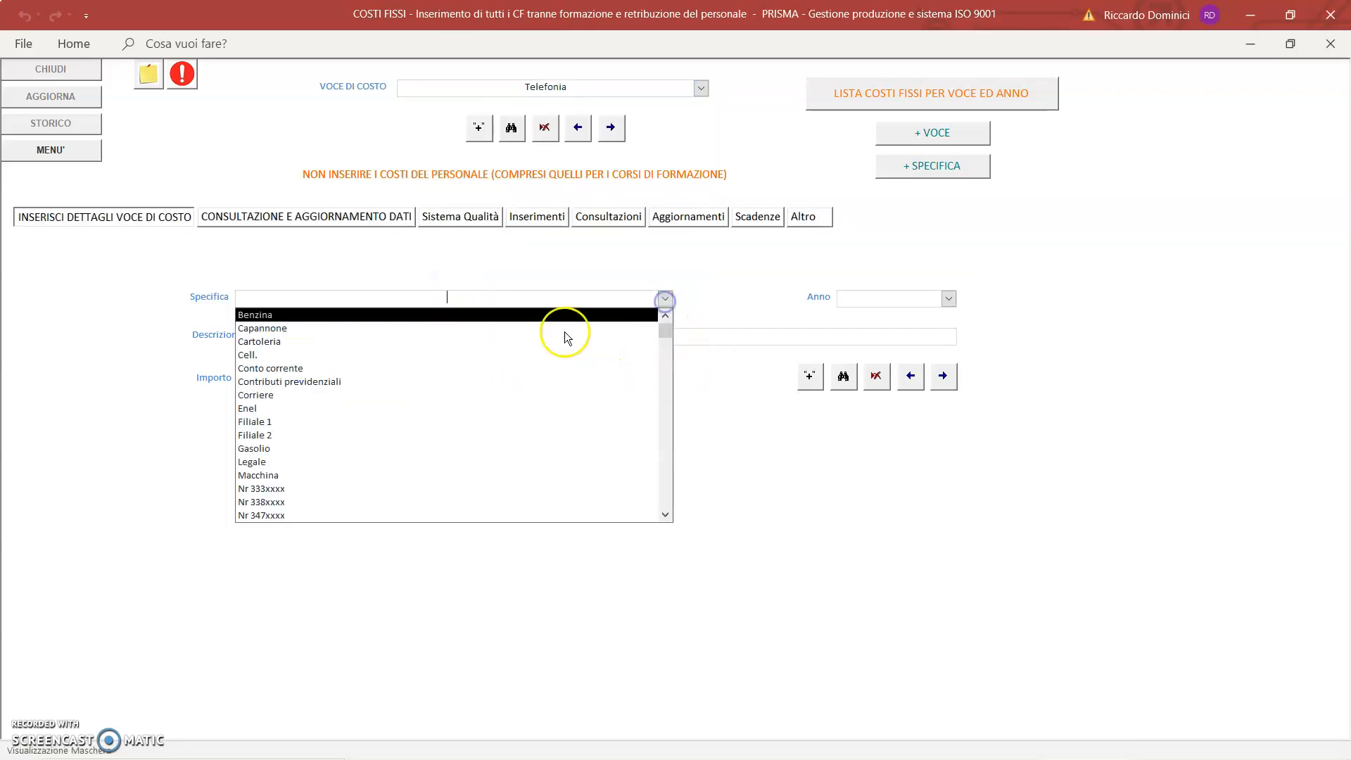
left_click(357, 489)
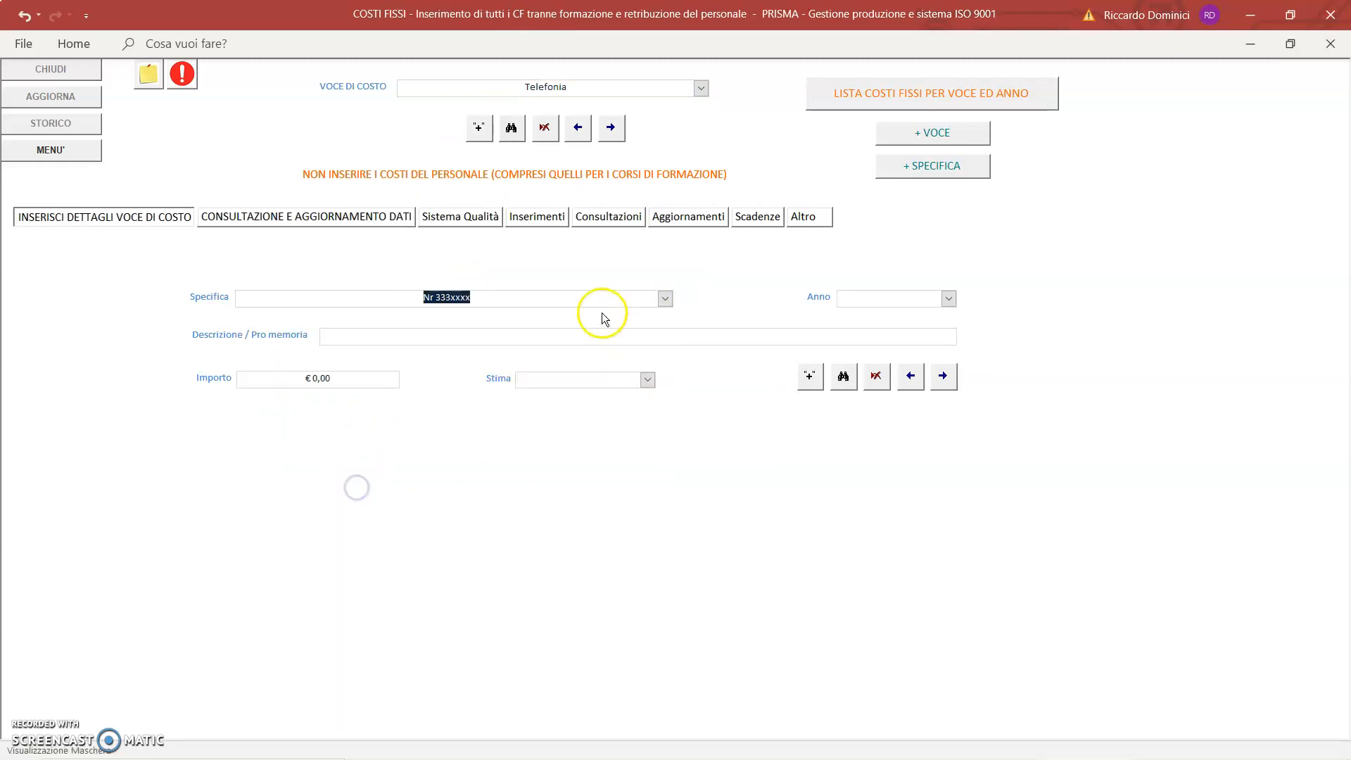
left_click(949, 298)
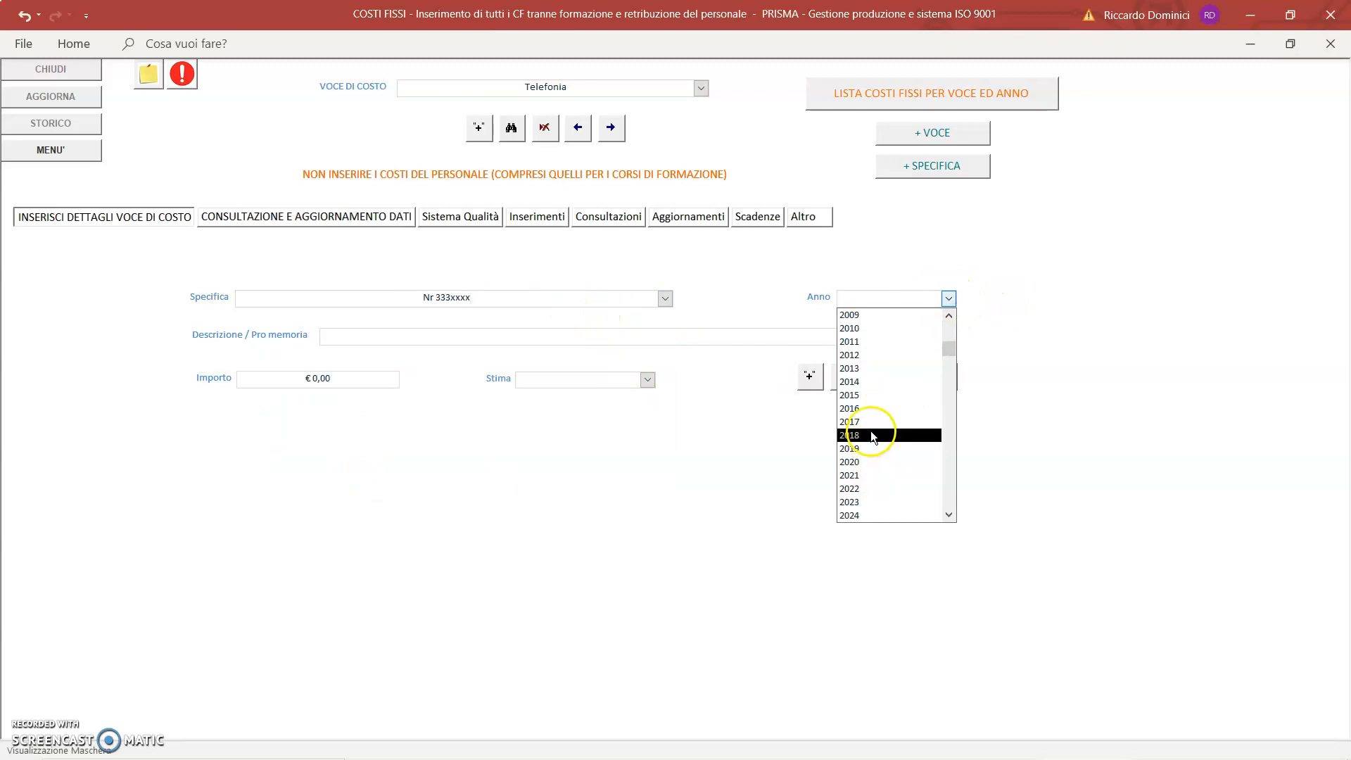
left_click(864, 473)
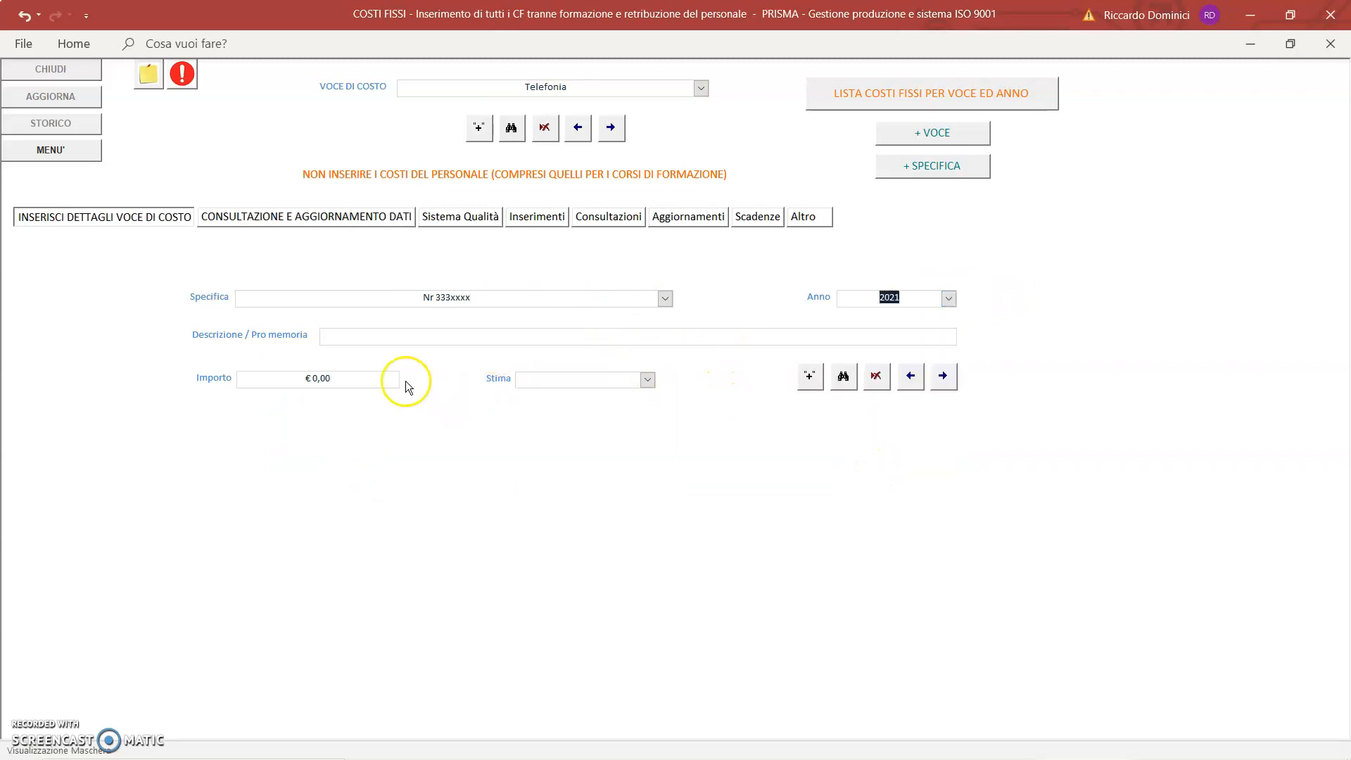
- Set the Nr 333xxxx detail's amount to €1.000,00 and its estimate type to Previsione
left_click(337, 378)
type("1000")
left_click(648, 379)
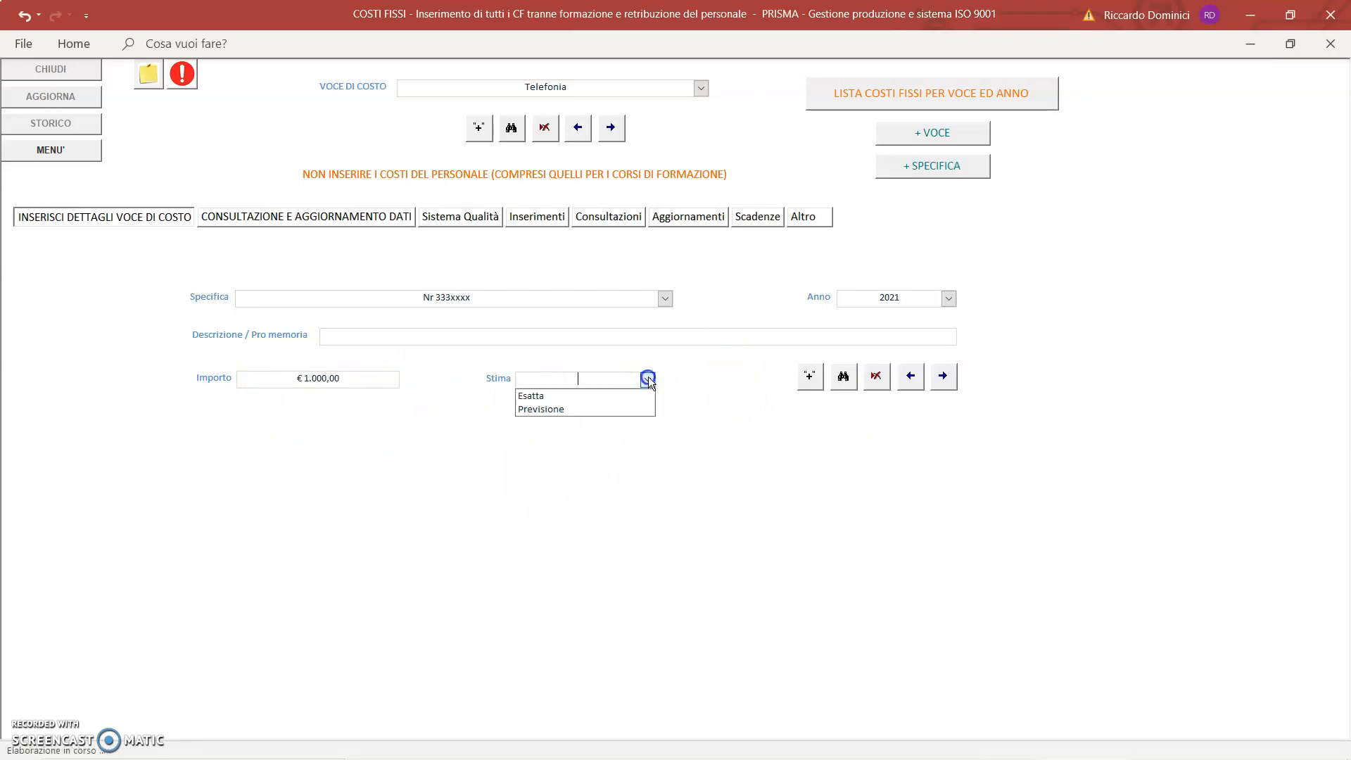
left_click(609, 405)
left_click(617, 382)
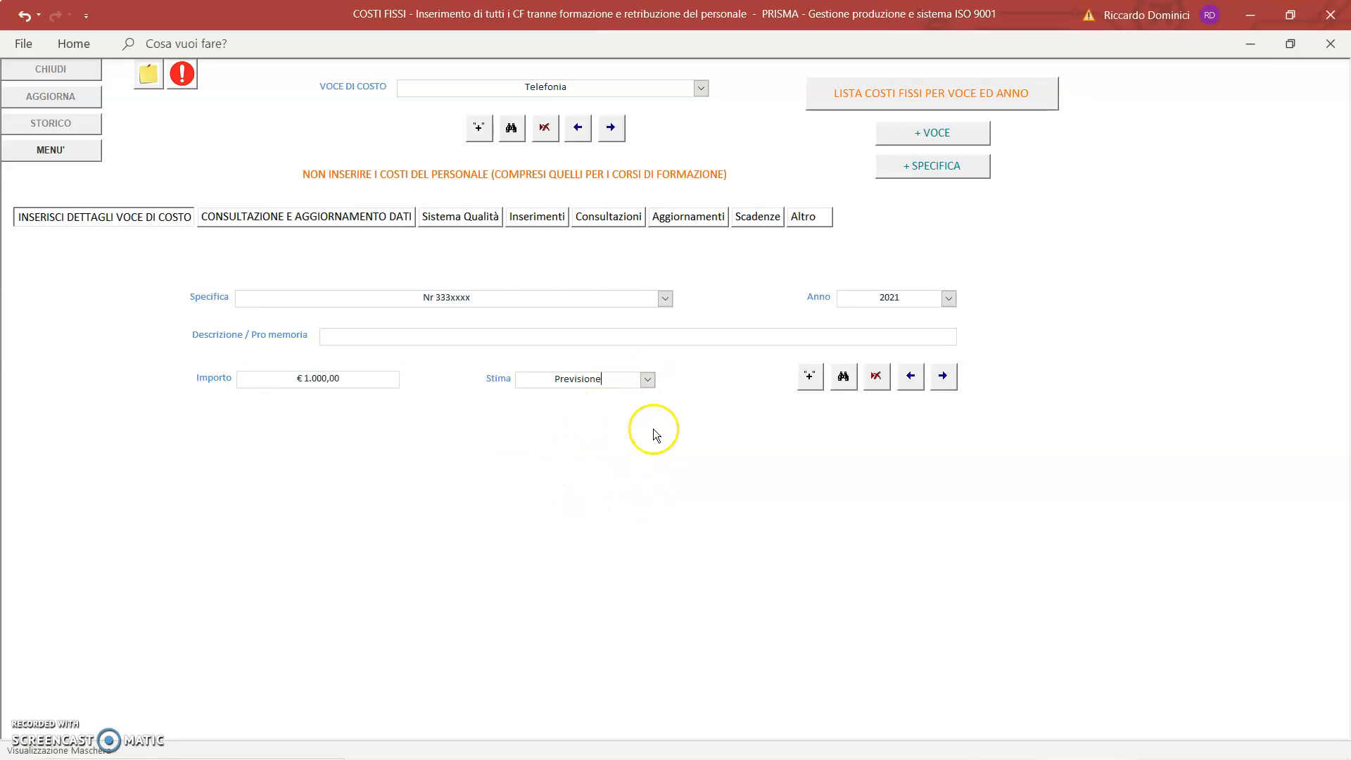
- Add another Telefonia detail record with the specification Nr 338xxxx and the year 2021
left_click(810, 378)
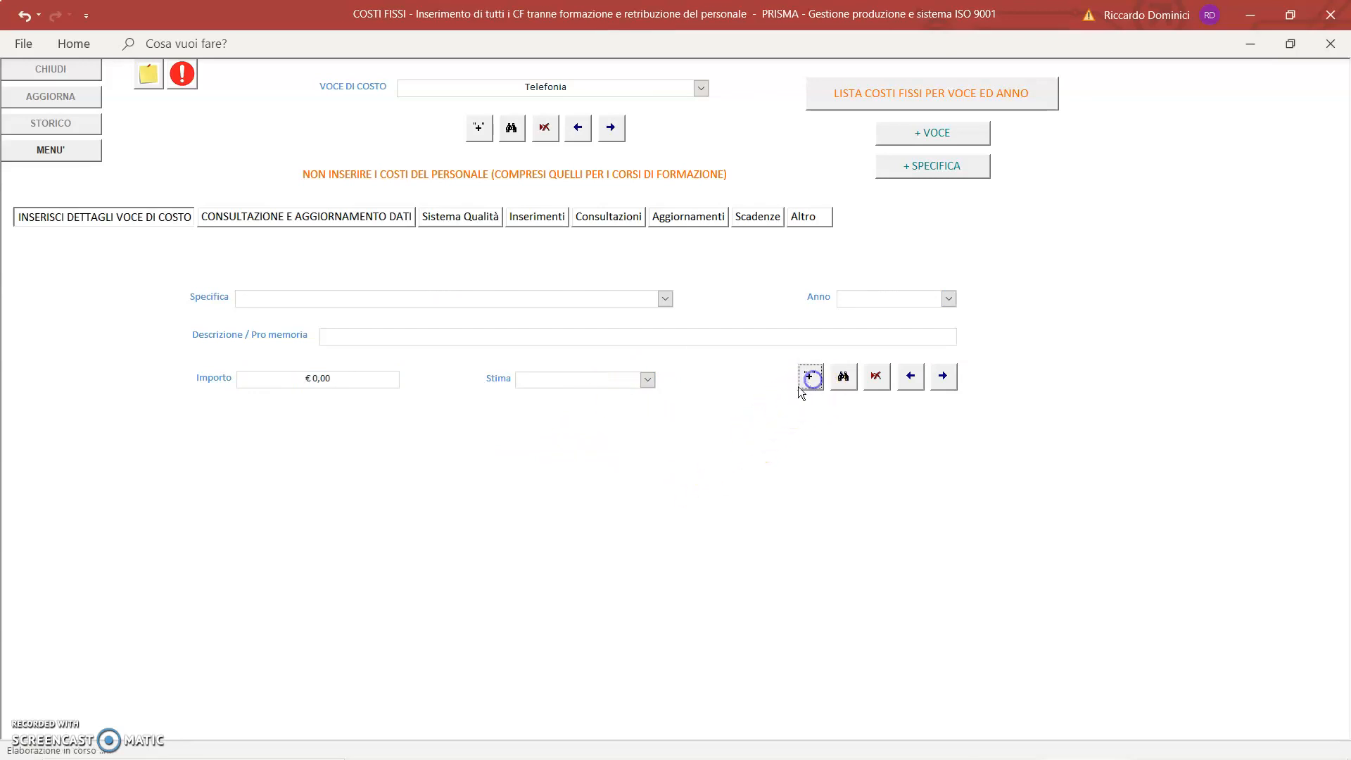
left_click(664, 299)
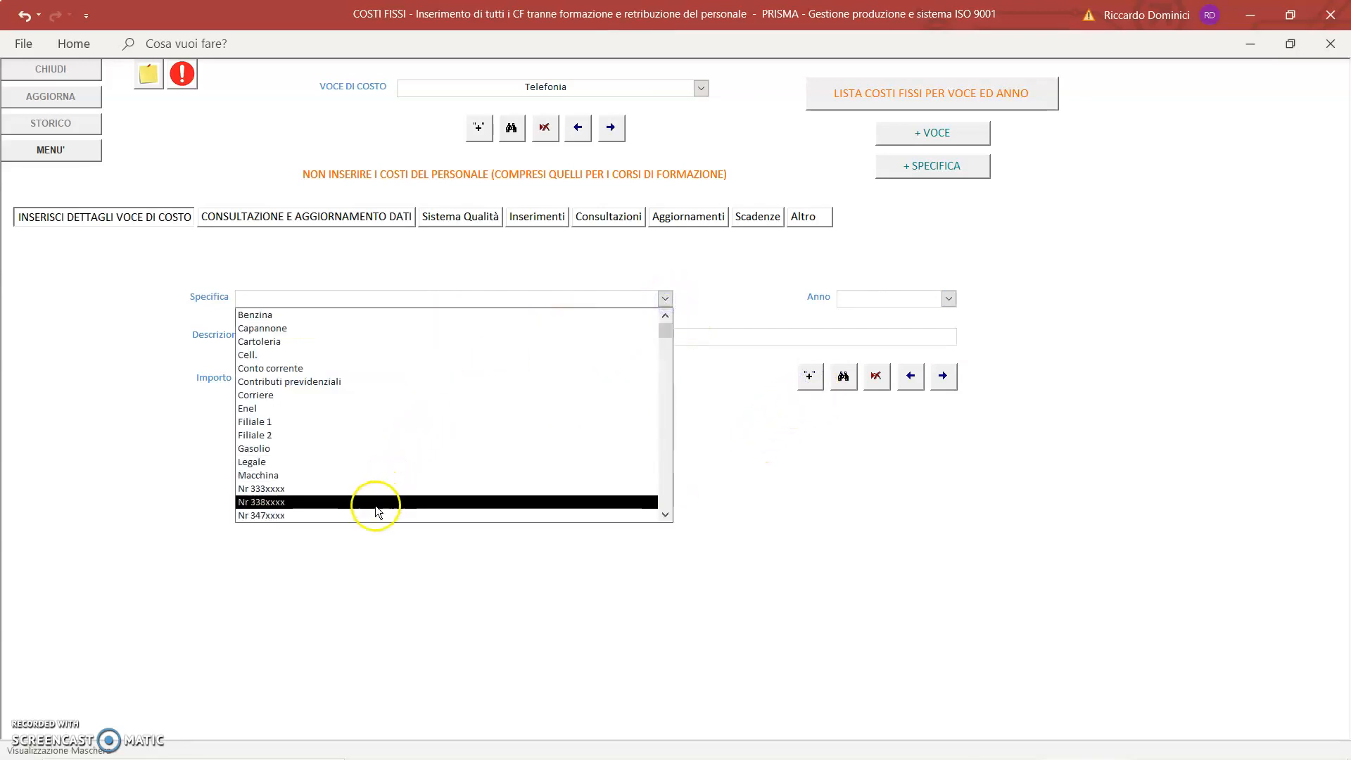
left_click(376, 504)
left_click(947, 298)
scroll(902, 386, "down", 3)
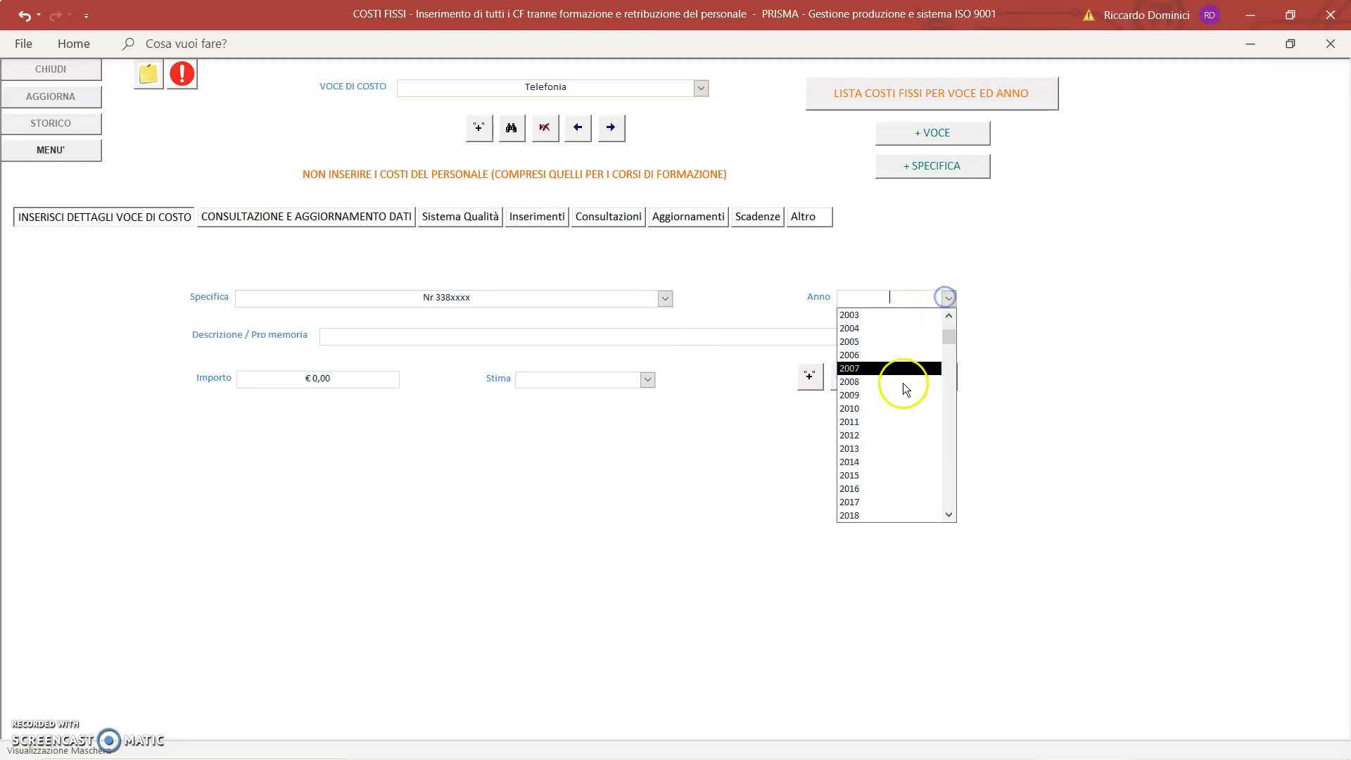
left_click(891, 464)
- Set the Nr 338xxxx detail's amount to 1200 and its estimate type to Previsione
left_click(284, 379)
type("1200")
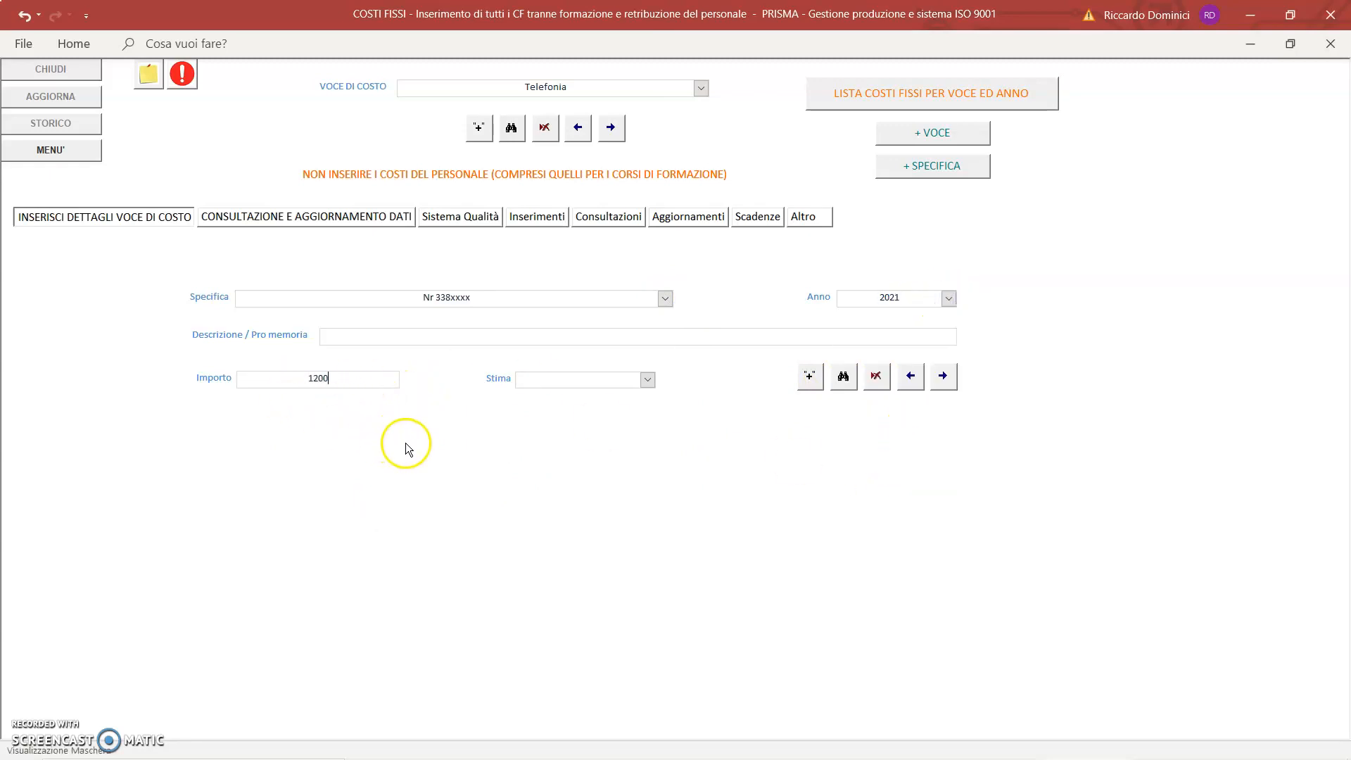
left_click(647, 380)
left_click(622, 407)
left_click(603, 381)
- Add a third Telefonia detail record with the specification Nr 347xxxx and the year 2021
left_click(802, 380)
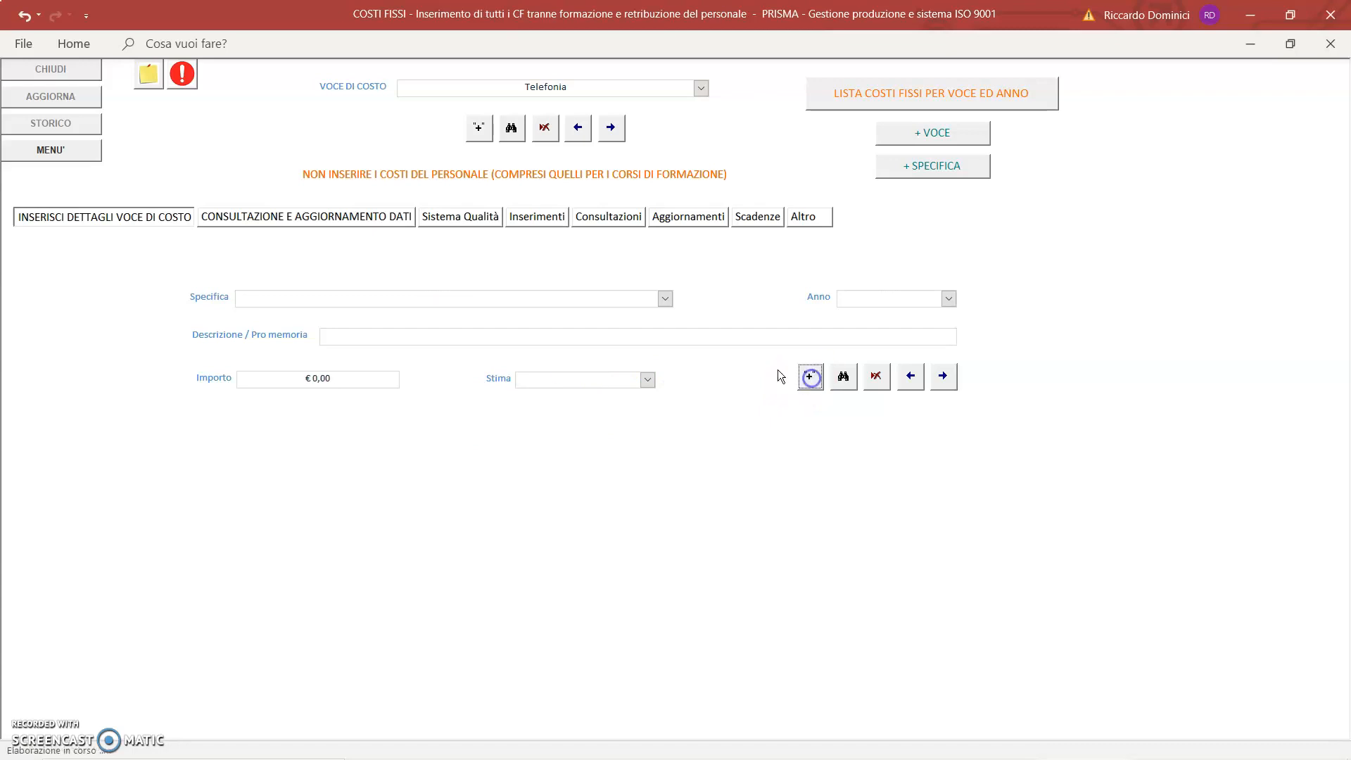
left_click(664, 298)
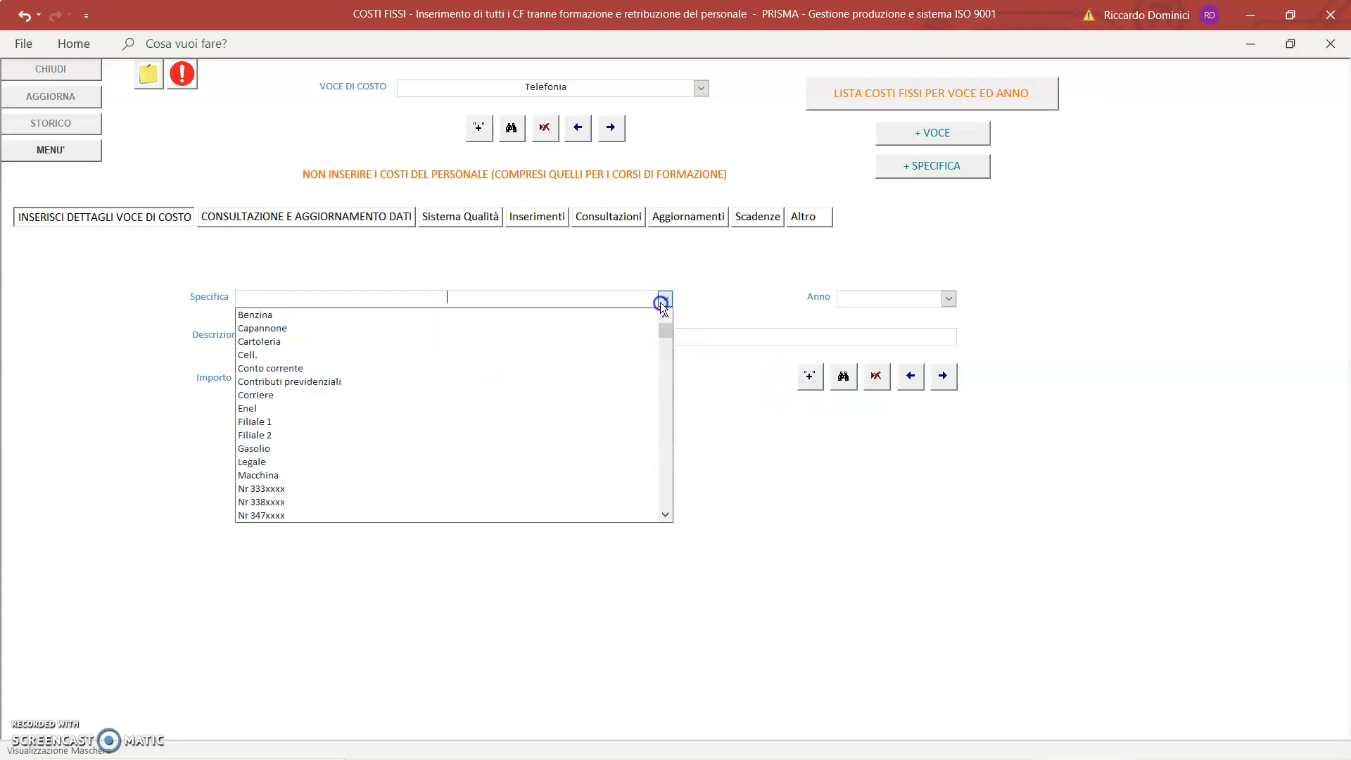
left_click(363, 514)
left_click(948, 299)
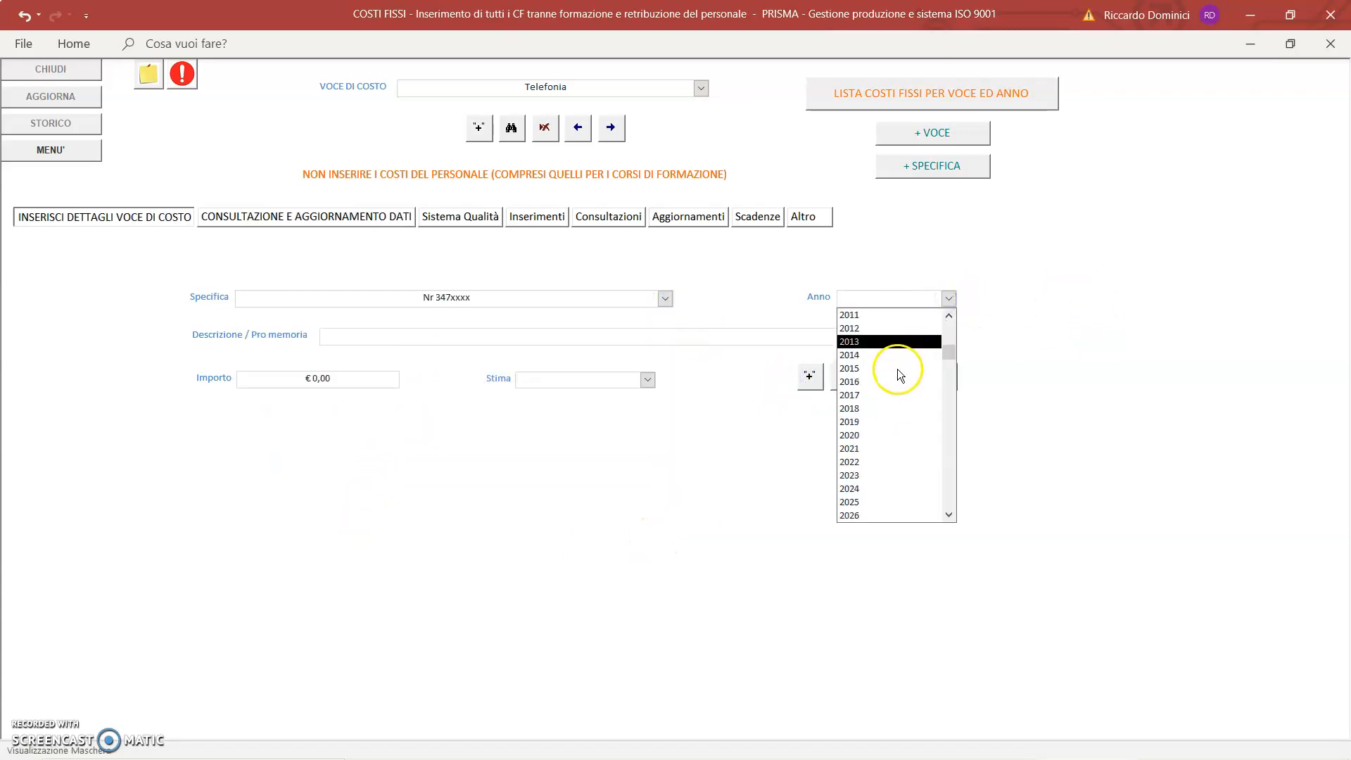
scroll(898, 374, "down", 3)
left_click(884, 442)
- Set the Nr 347xxxx detail's amount to €650,00 and its estimate type to Previsione
left_click(253, 387)
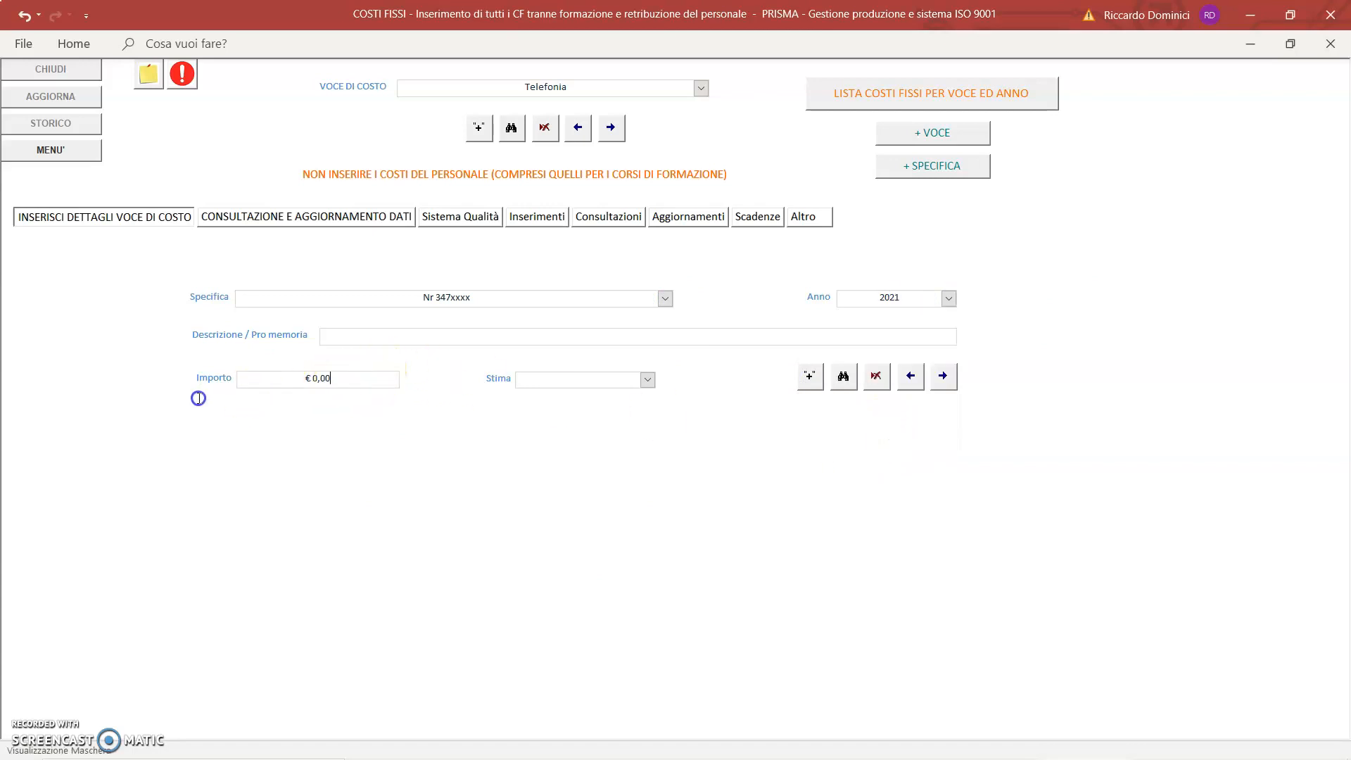
left_click(281, 379)
type("650")
left_click(648, 379)
left_click(630, 408)
left_click(621, 383)
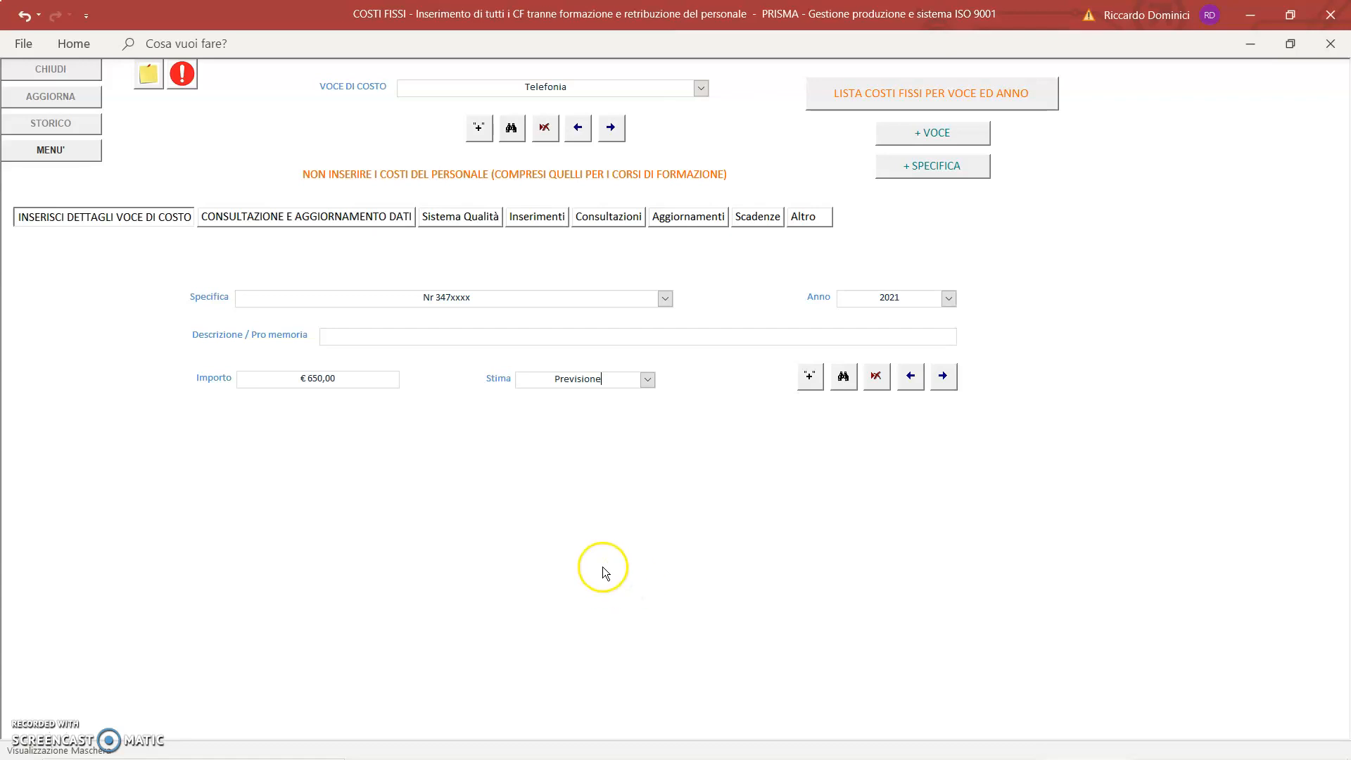
- Close the fixed-cost entry form and return to the main menu
left_click(51, 69)
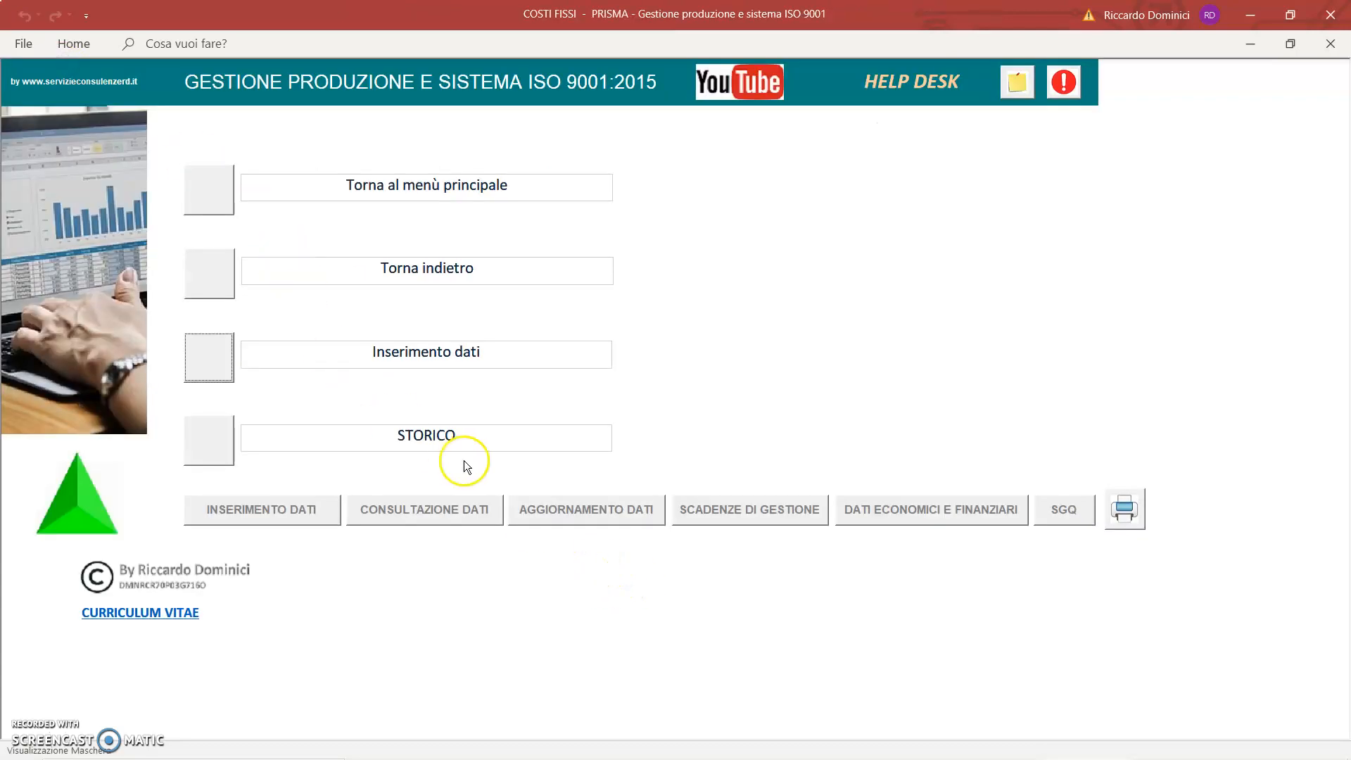
left_click(211, 184)
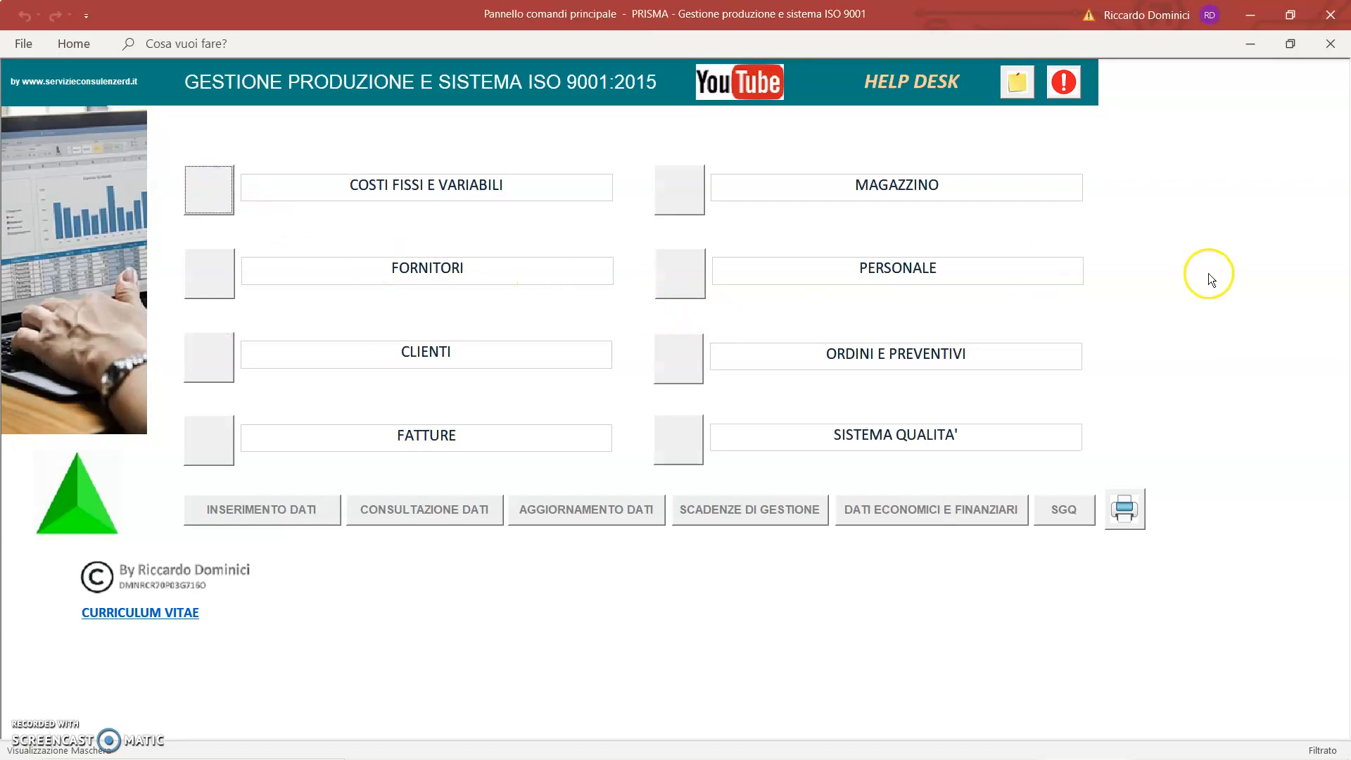